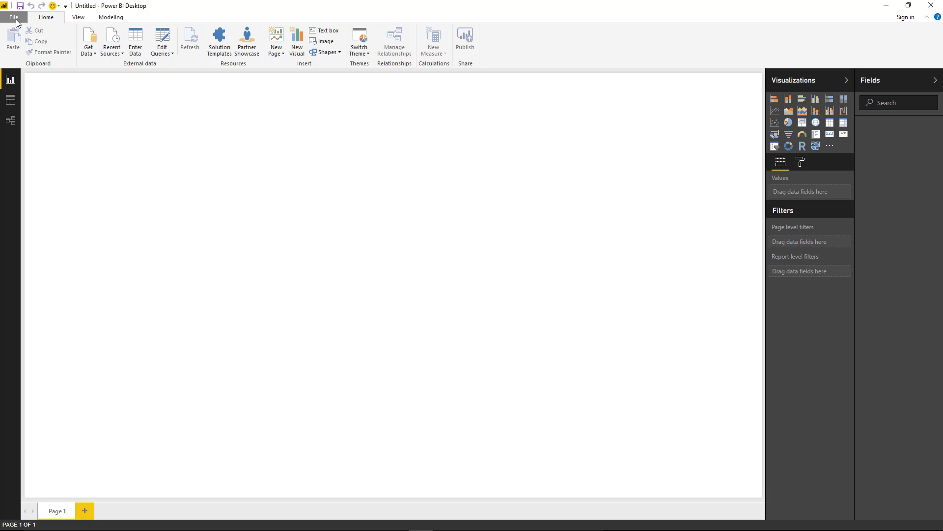
# Start a new Folder data source from Get Data and browse for its location
pyautogui.click(90, 36)
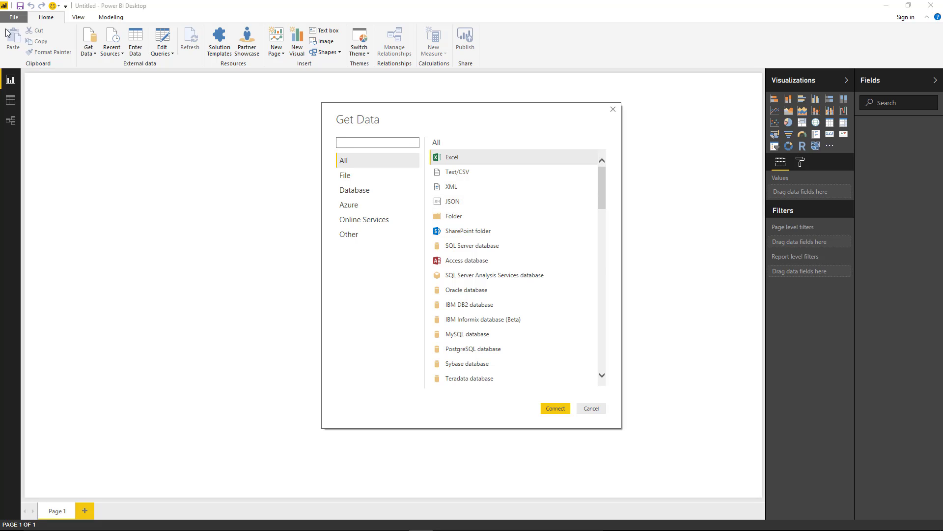
pyautogui.click(467, 217)
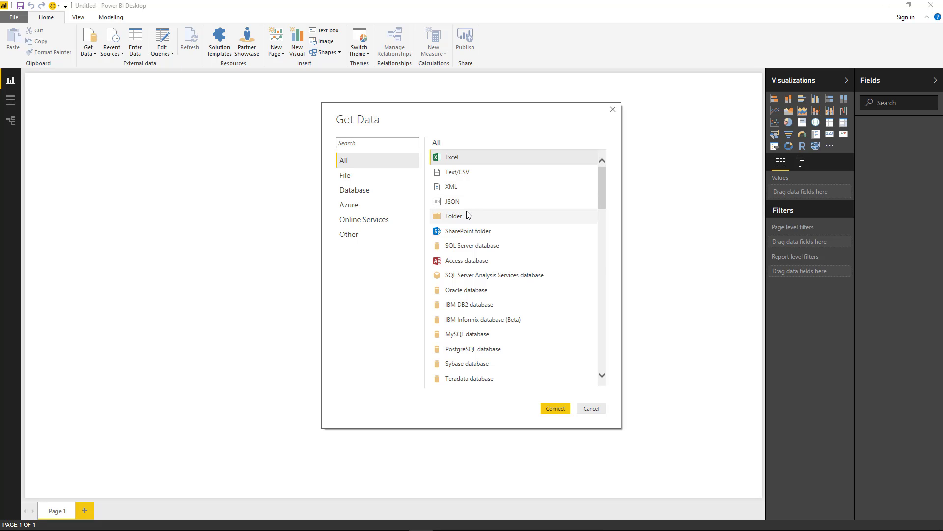
pyautogui.click(559, 411)
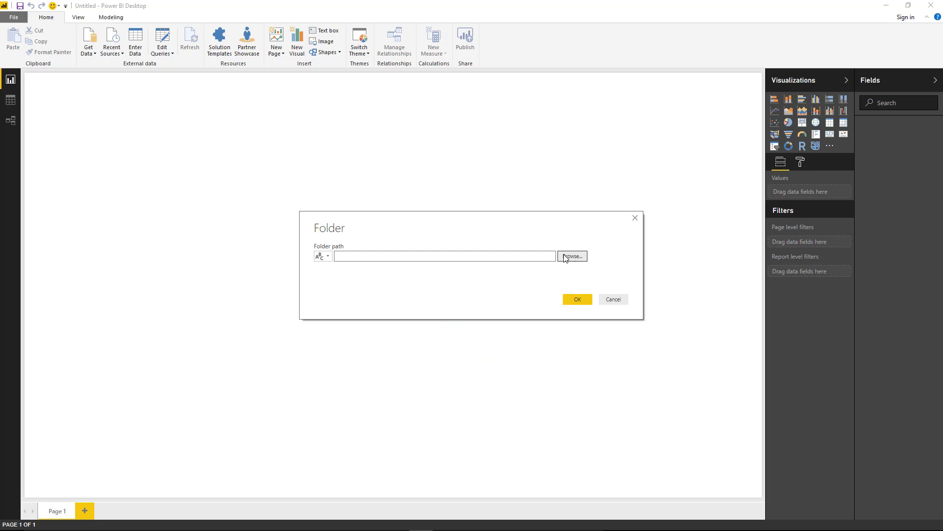
pyautogui.click(565, 256)
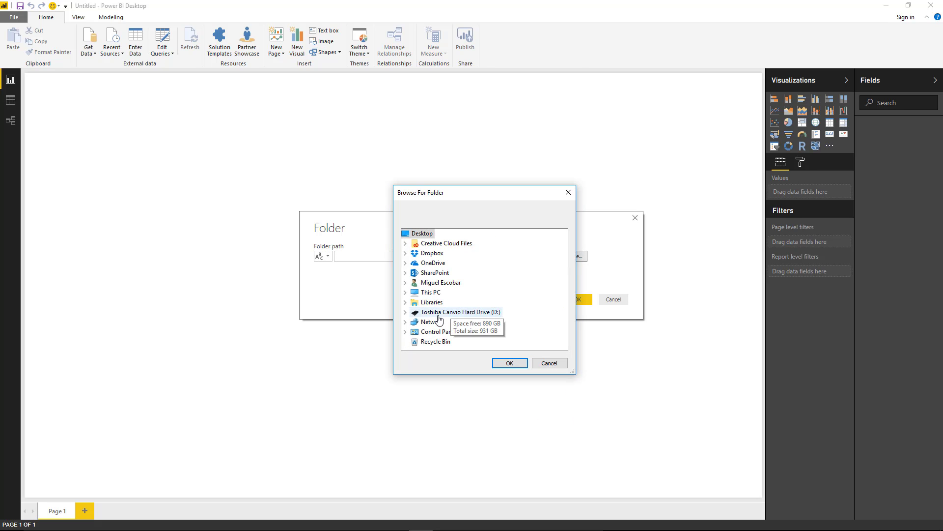
# Choose the Reportes de Ventas folder in the SharePoint Courses library as the folder path
pyautogui.click(487, 312)
pyautogui.click(405, 234)
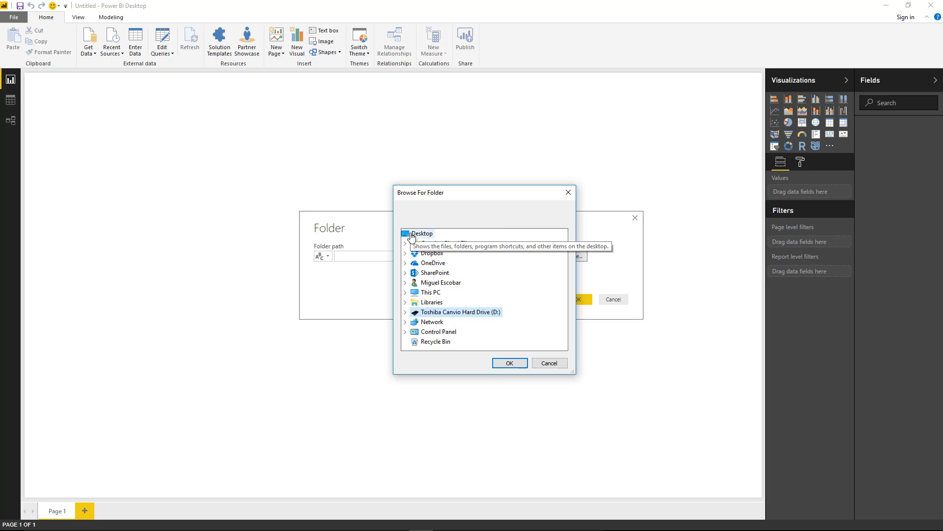
pyautogui.click(406, 273)
pyautogui.click(415, 283)
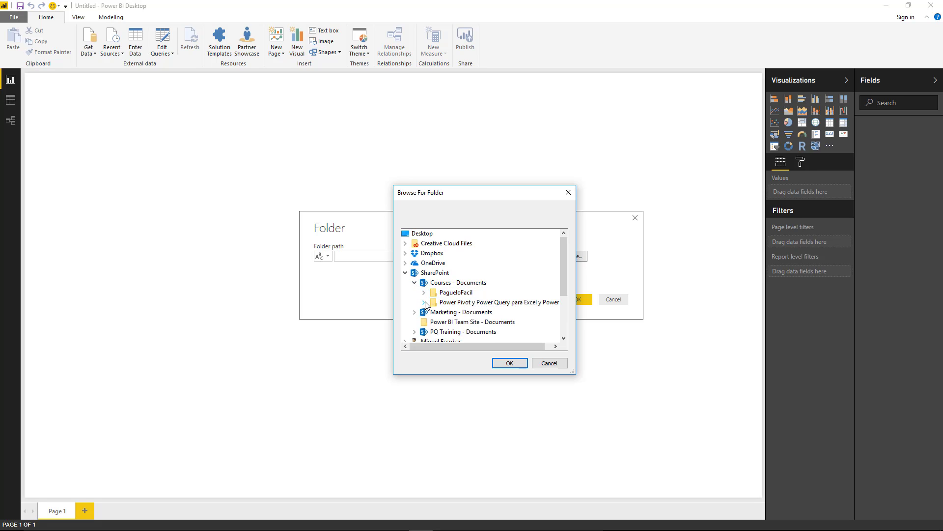
pyautogui.click(425, 303)
pyautogui.click(433, 322)
pyautogui.scroll(-1, 462, 335)
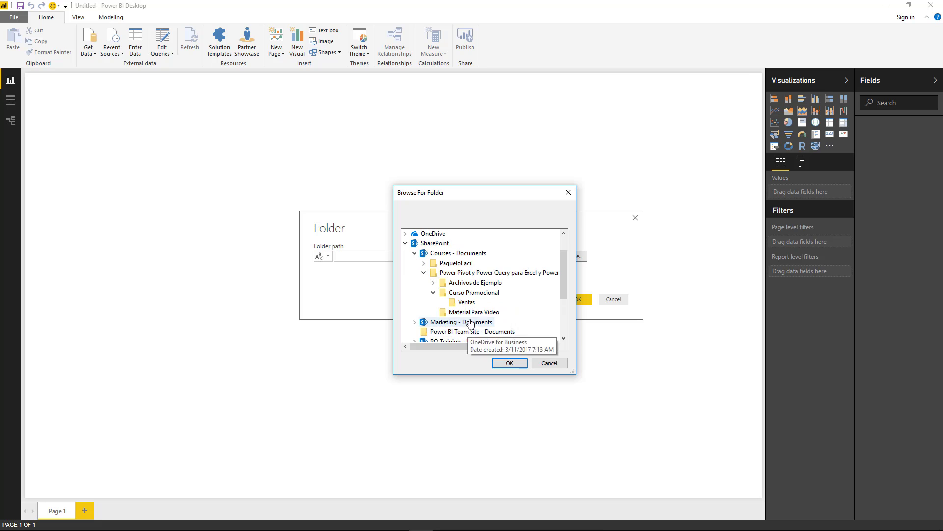
pyautogui.click(434, 282)
pyautogui.click(479, 293)
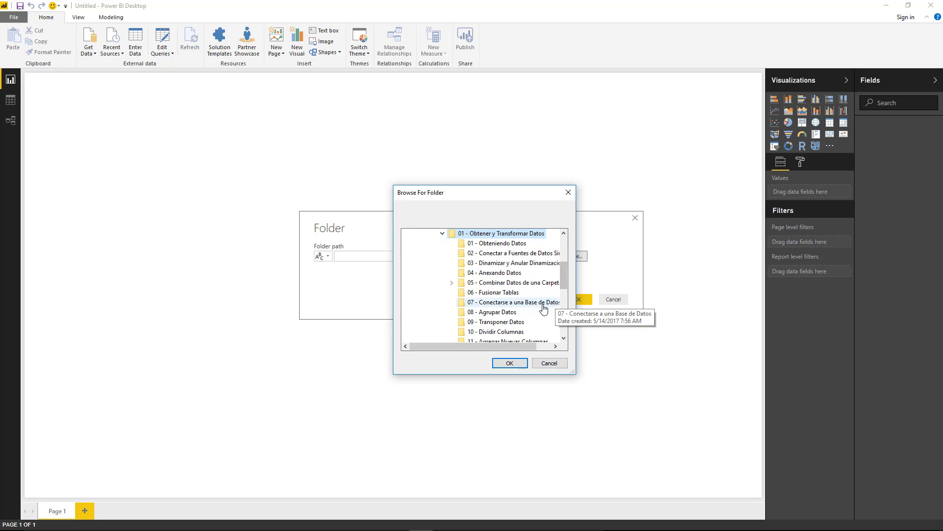
pyautogui.click(490, 284)
pyautogui.click(489, 292)
pyautogui.click(511, 362)
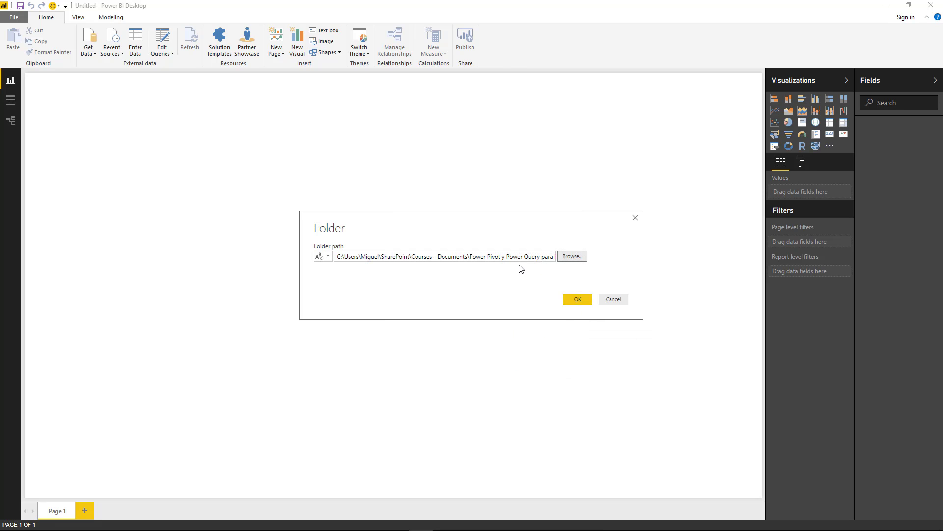
# Confirm the folder path to preview the six files, 01-Enero.xlsx through 06-Junio.xlsx
pyautogui.click(576, 300)
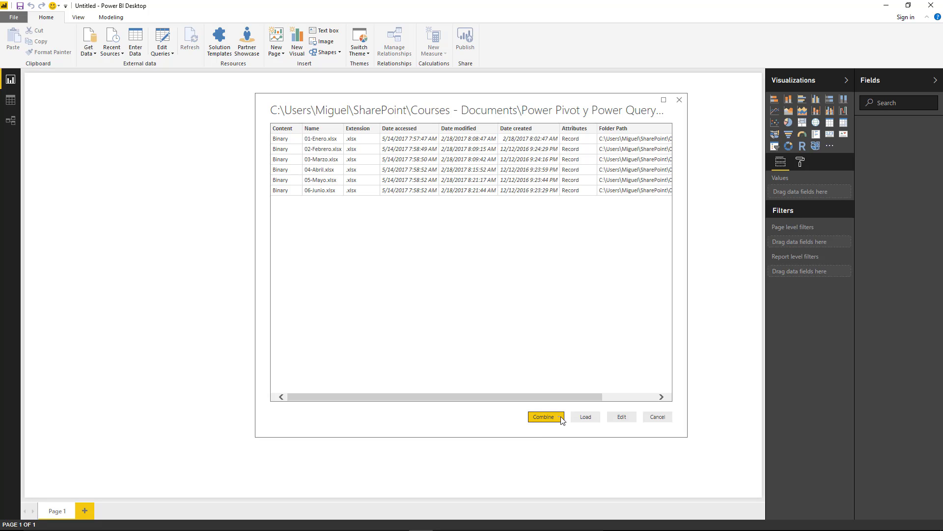
pyautogui.moveTo(586, 400); pyautogui.dragTo(461, 383)
# Edit the file list as a query and keep Extension values beginning with .xls
pyautogui.click(621, 416)
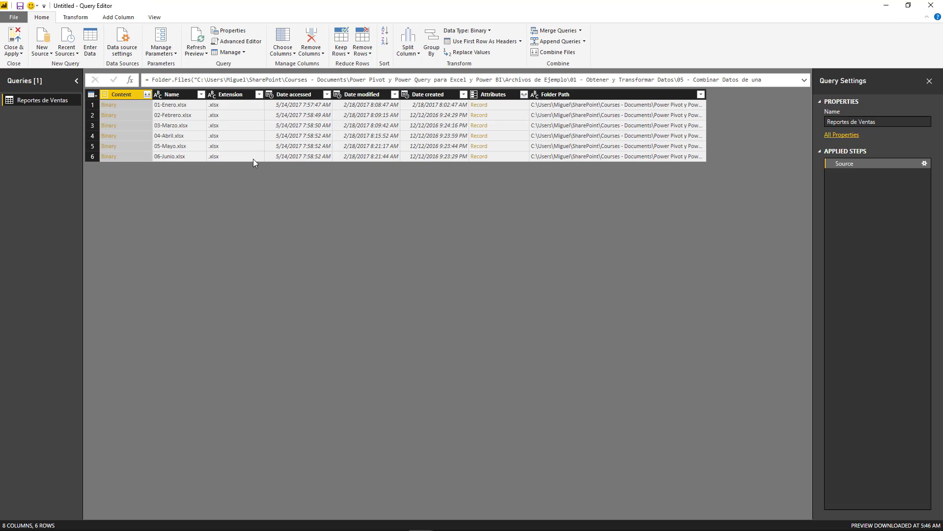
pyautogui.click(219, 105)
pyautogui.click(241, 94)
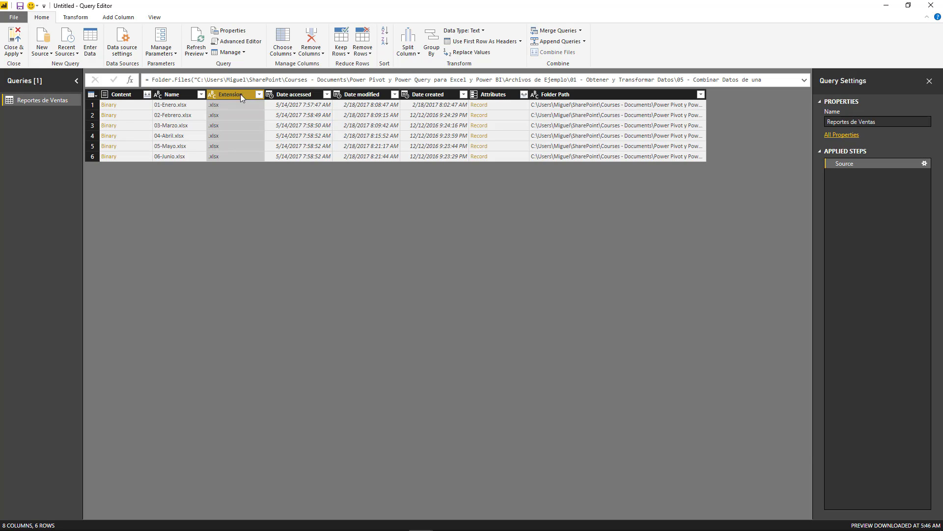
pyautogui.click(261, 96)
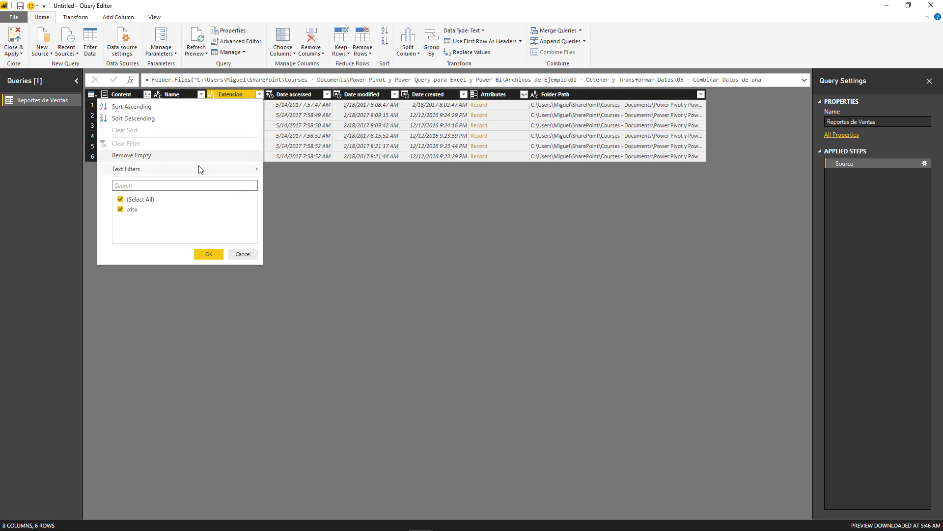
pyautogui.moveTo(197, 176)
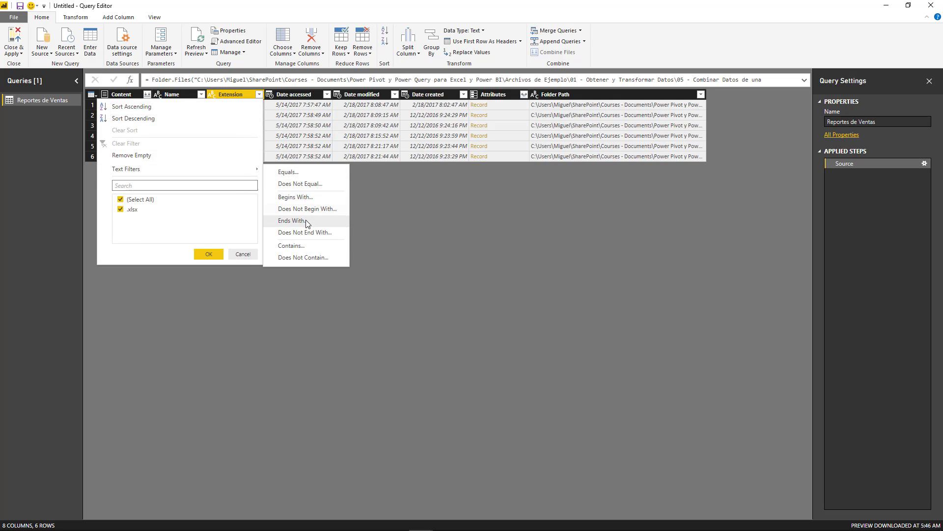
pyautogui.click(311, 198)
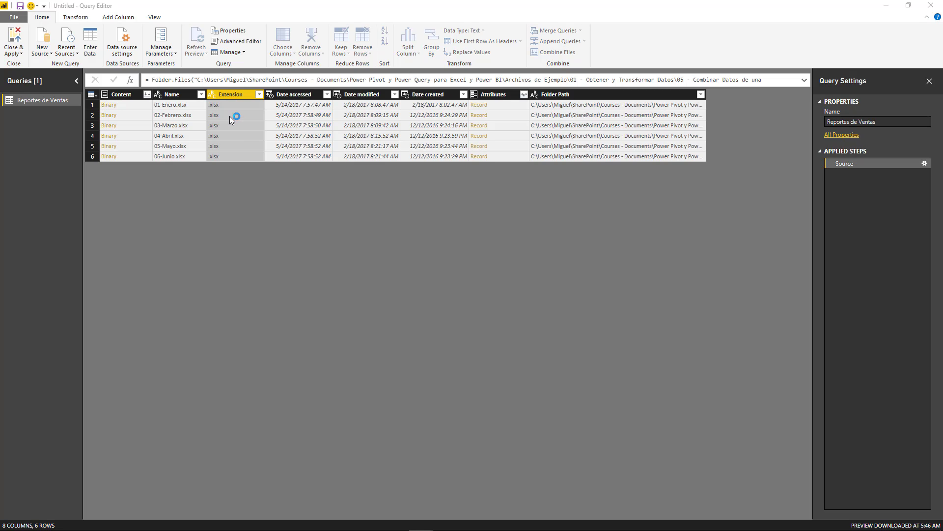
pyautogui.click(459, 260)
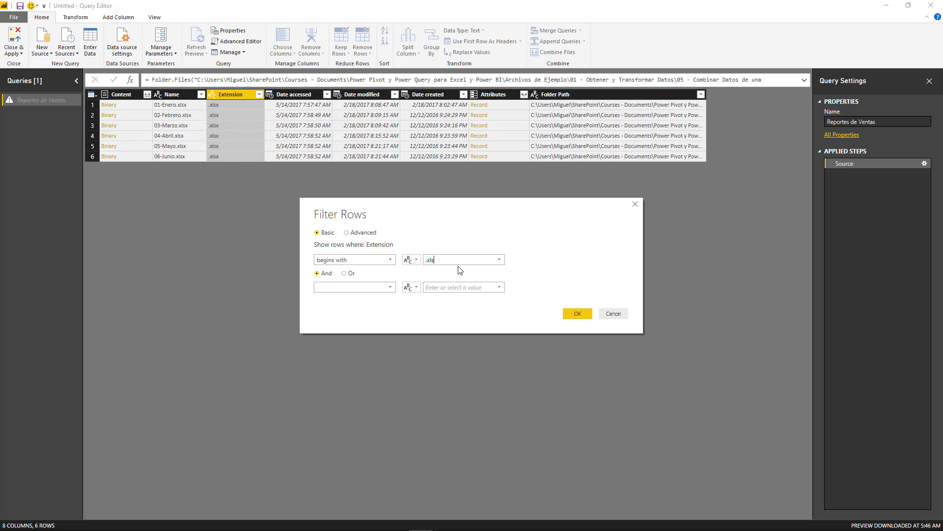
pyautogui.press('Return')
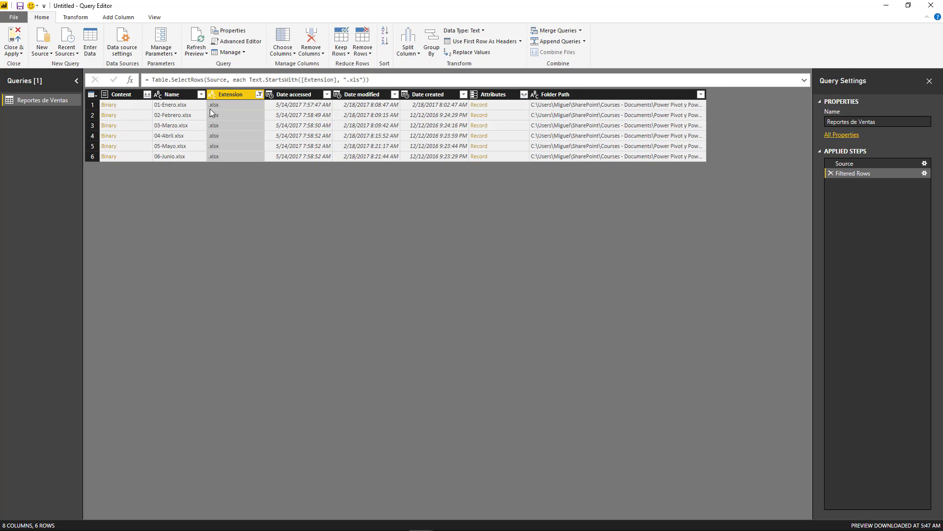
# Check the Name column filter options and close them without changes
pyautogui.click(194, 96)
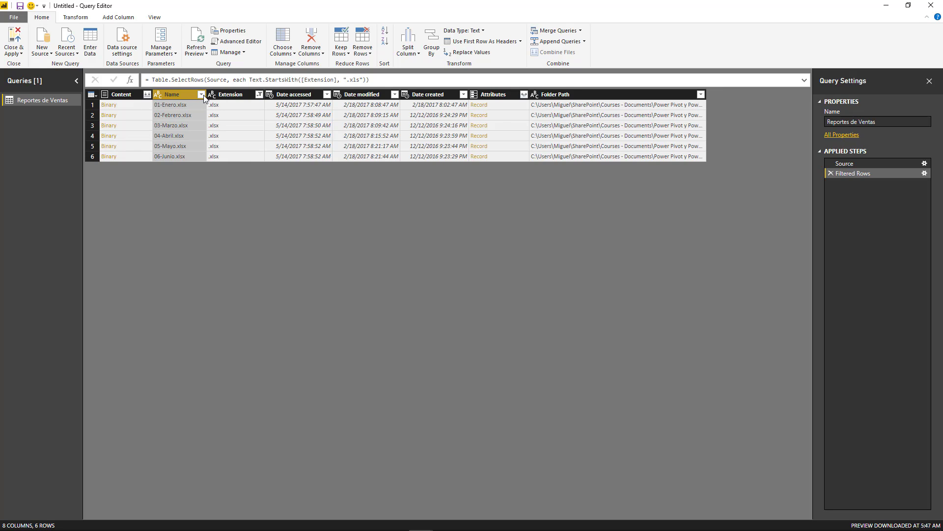
pyautogui.click(201, 97)
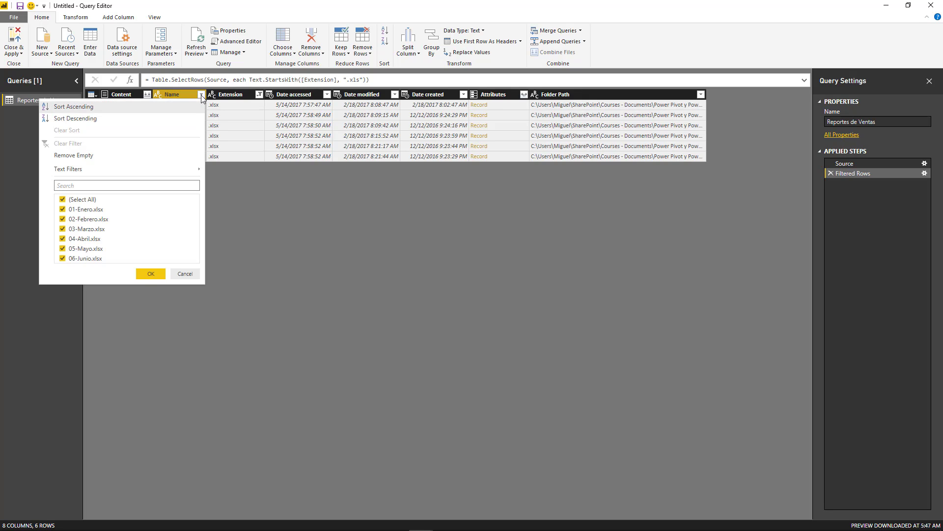
pyautogui.moveTo(123, 176)
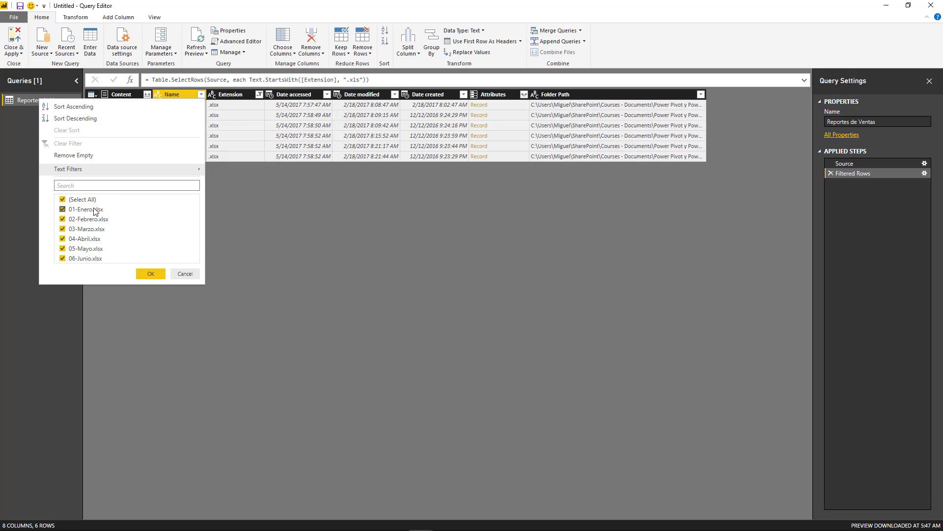
pyautogui.click(305, 206)
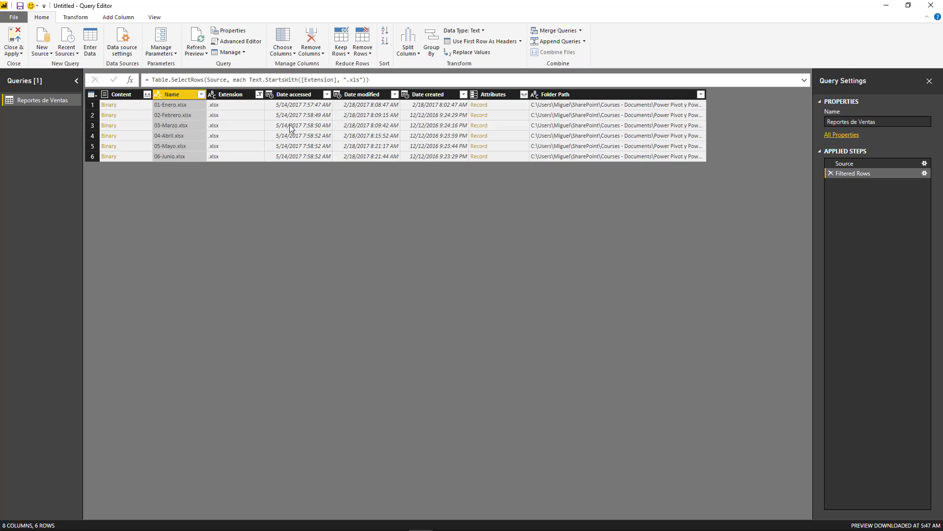
# Combine the Content files using First file as example and its 01-Enero sheet
pyautogui.click(146, 96)
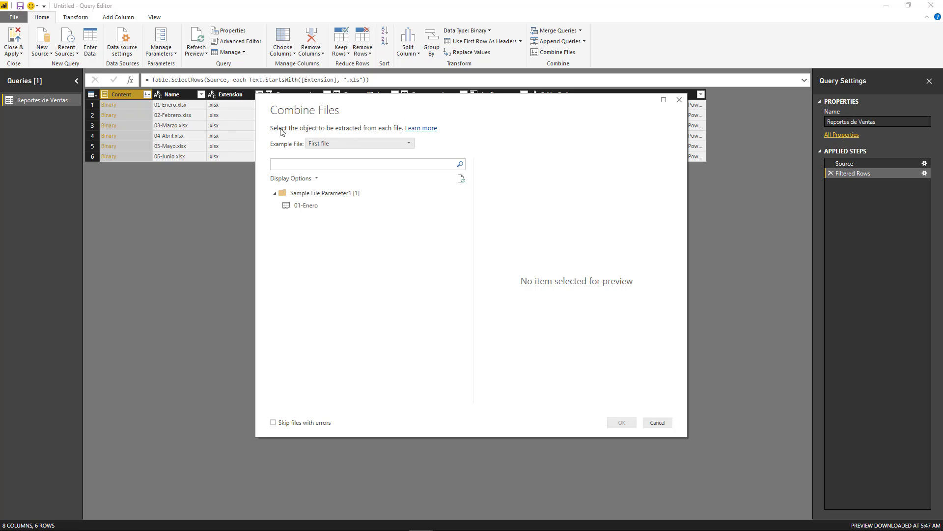
pyautogui.moveTo(450, 110); pyautogui.dragTo(503, 129)
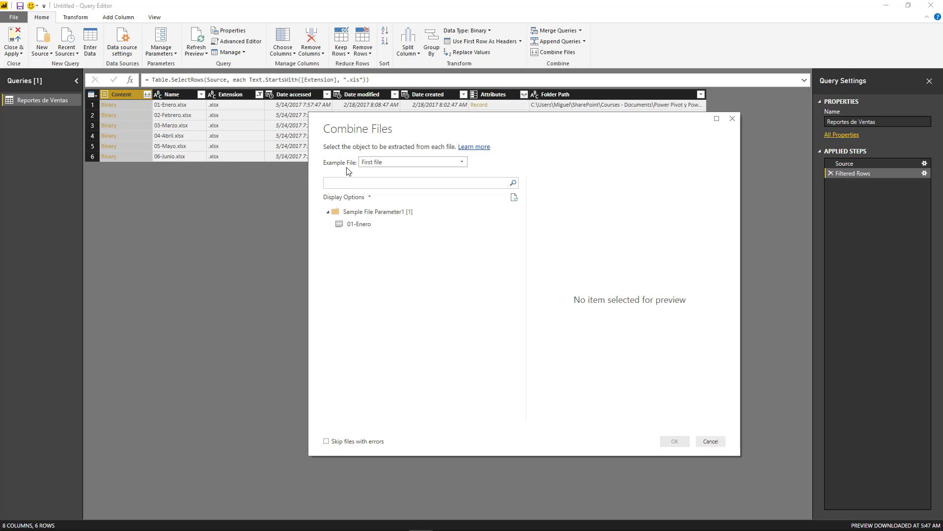
pyautogui.click(373, 162)
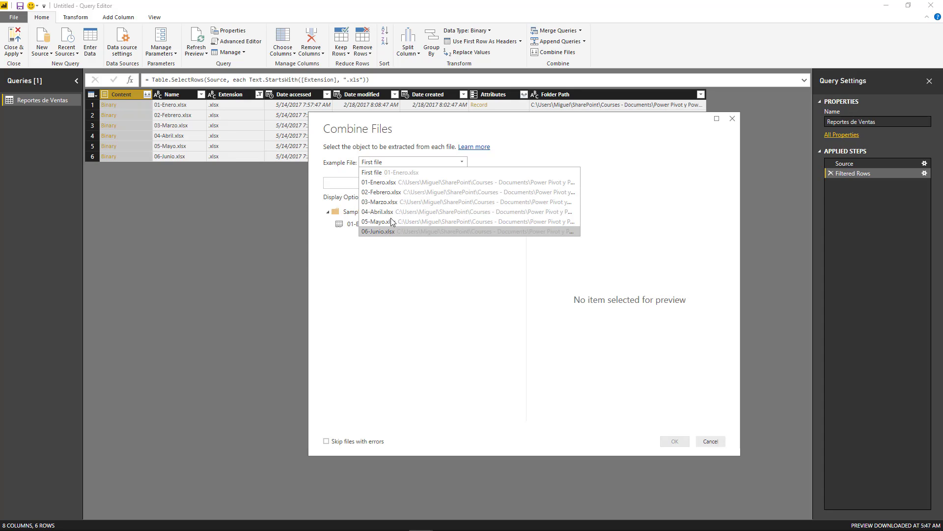
pyautogui.click(392, 172)
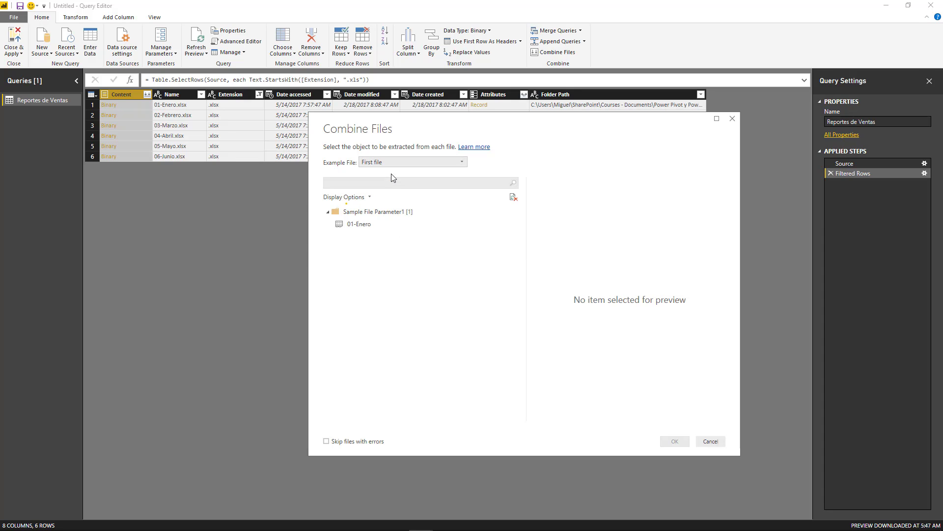
pyautogui.click(358, 214)
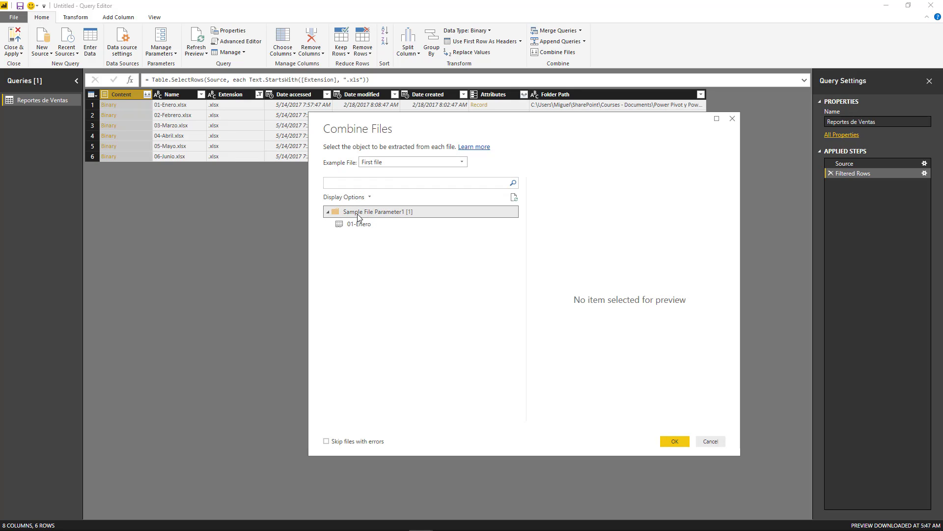
pyautogui.click(365, 226)
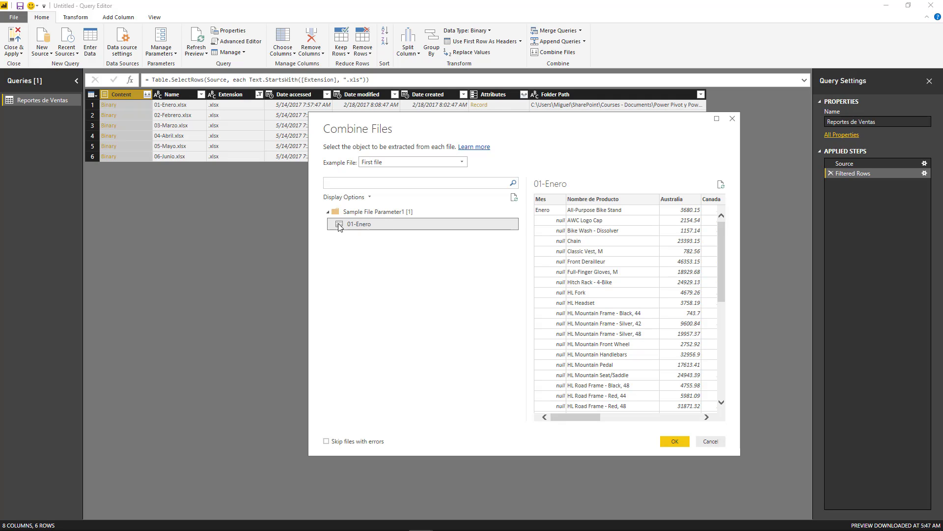
pyautogui.click(673, 442)
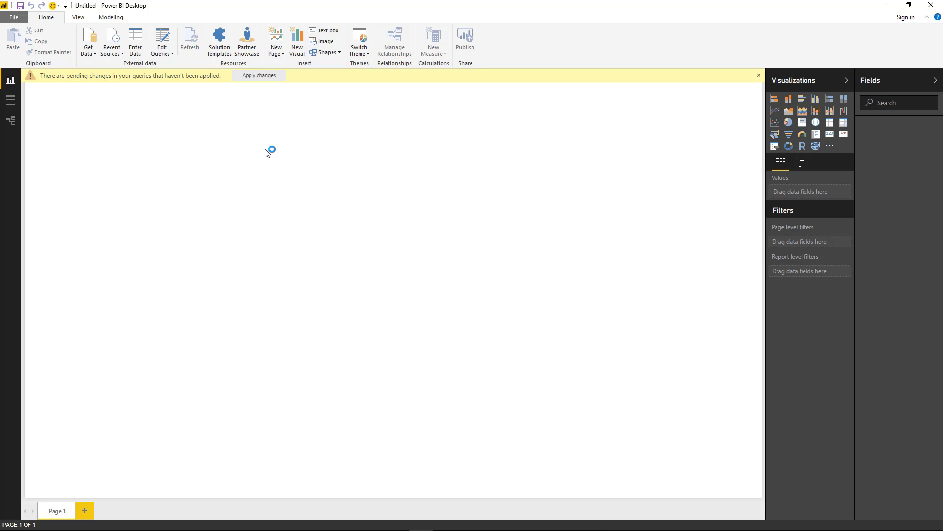
# Return to the Query Editor and widen the Queries pane to show full names
pyautogui.moveTo(420, 528)
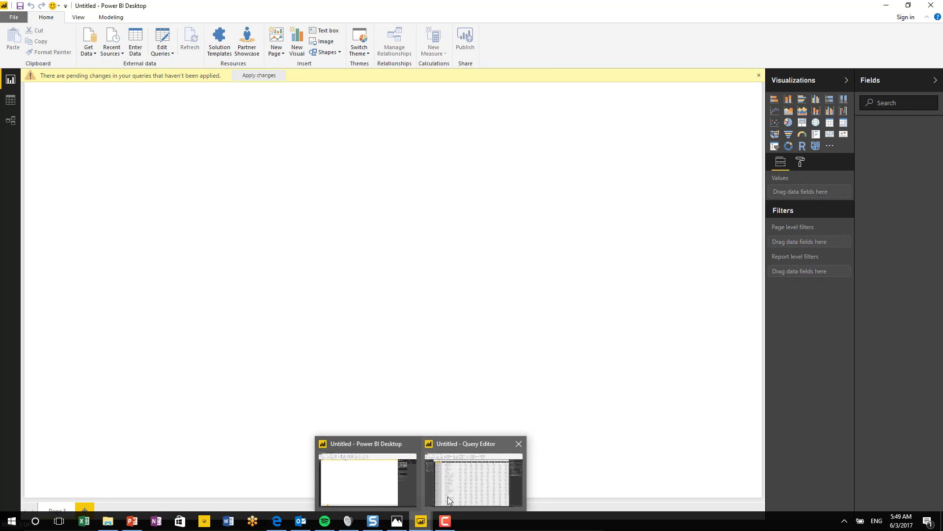
pyautogui.click(447, 497)
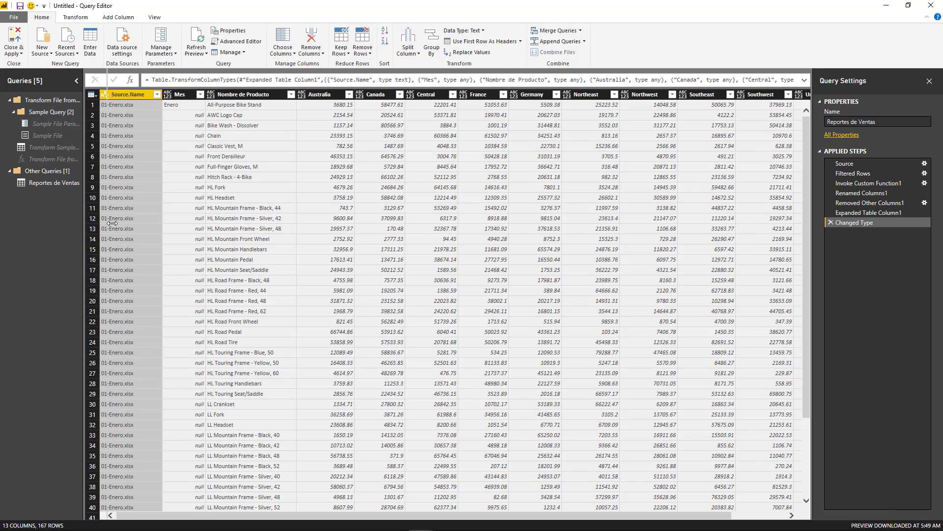
pyautogui.moveTo(83, 223); pyautogui.dragTo(126, 191)
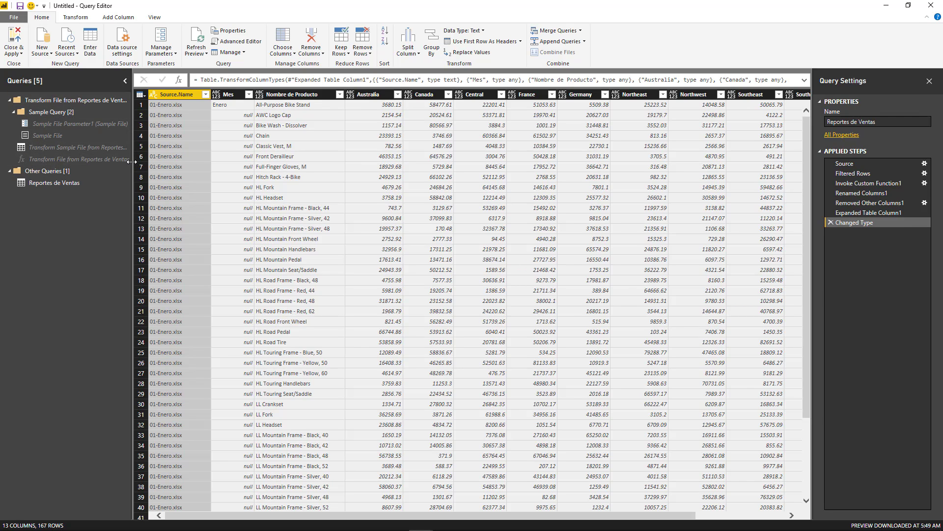
pyautogui.moveTo(132, 166); pyautogui.dragTo(178, 162)
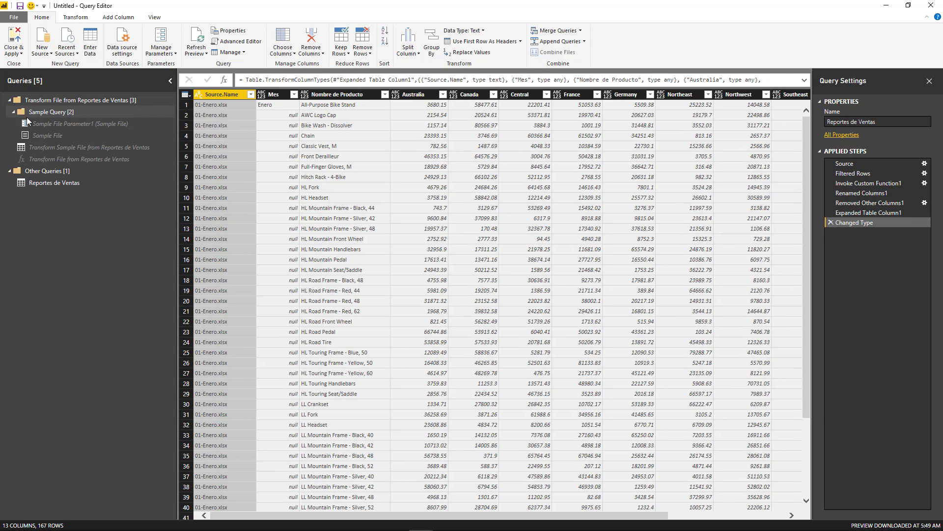
# Review Sample File, Sample File Parameter1 and Transform File, ending on Transform Sample File from Reportes de Ventas
pyautogui.click(58, 138)
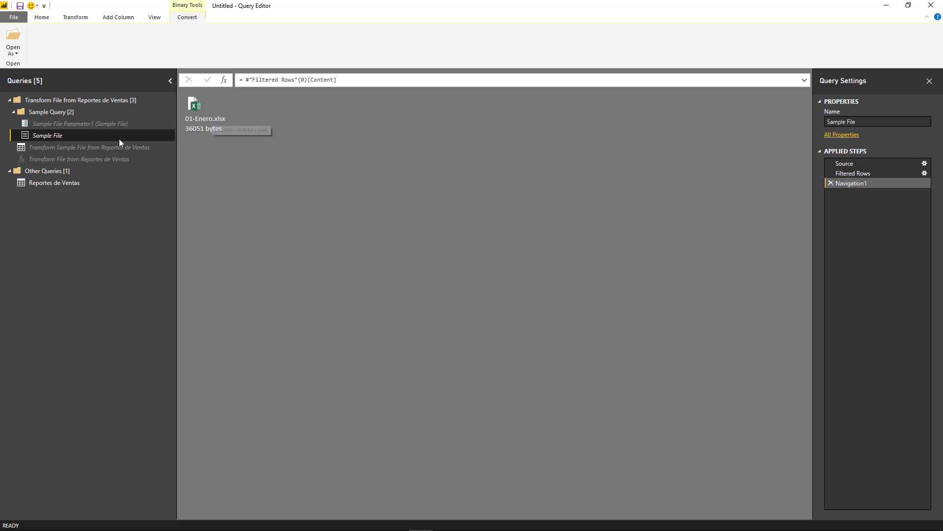
pyautogui.click(113, 125)
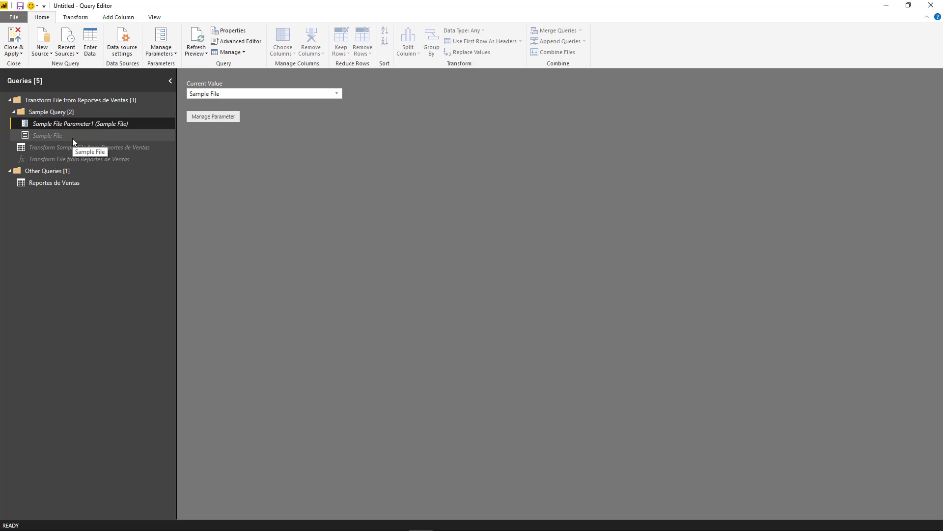
pyautogui.click(61, 148)
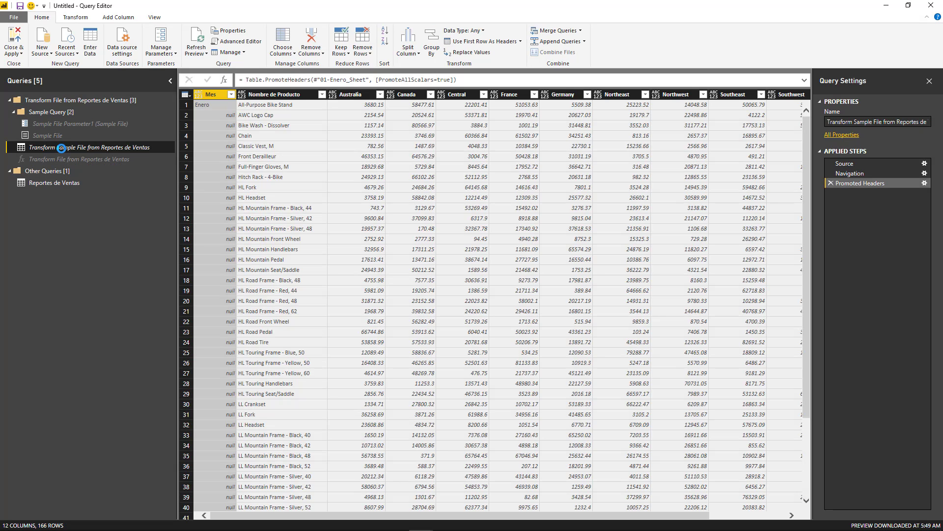
pyautogui.click(83, 160)
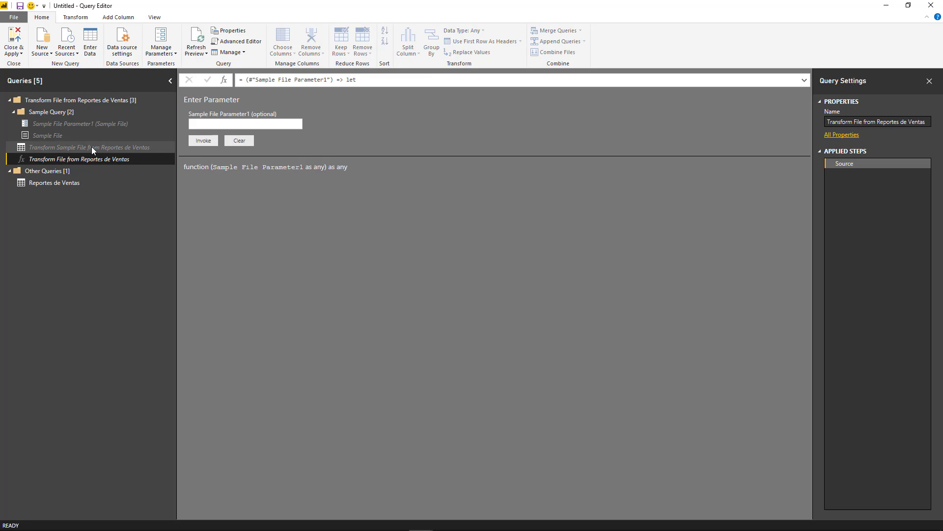
pyautogui.click(92, 147)
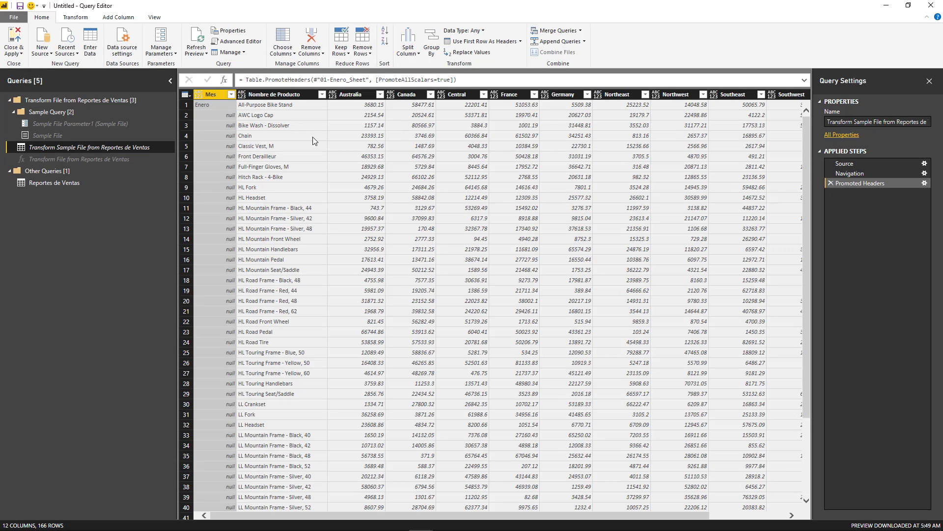
# Fill Mes down, then unpivot all columns except Mes and Nombre de Producto
pyautogui.click(211, 115)
pyautogui.rightClick(213, 98)
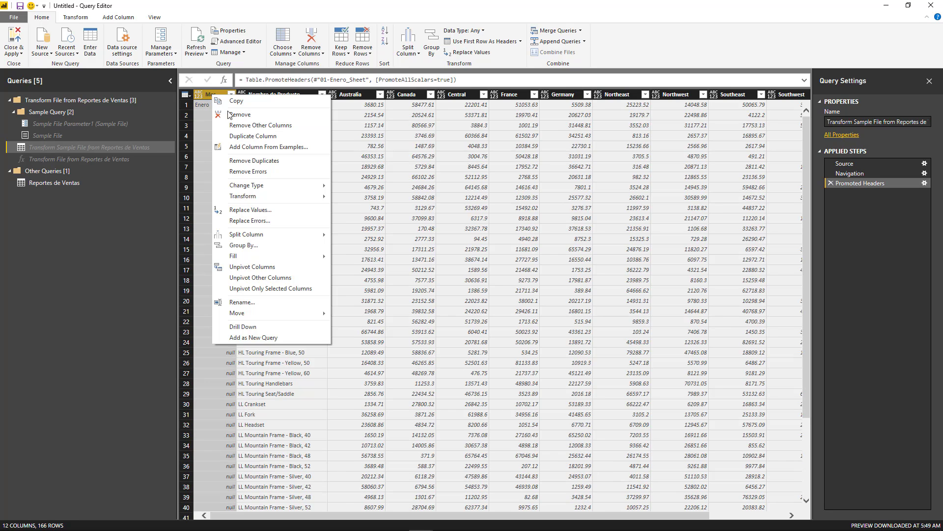
pyautogui.moveTo(255, 257)
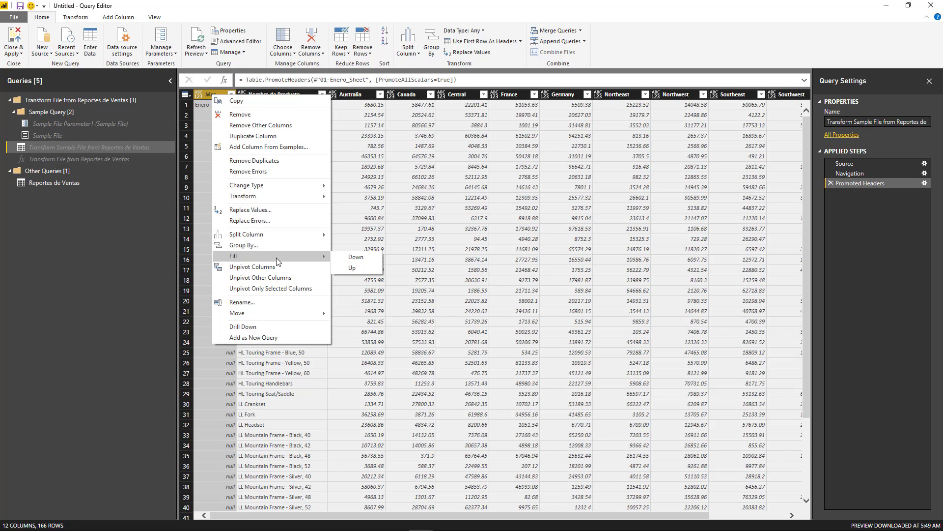
pyautogui.click(345, 257)
pyautogui.keyDown('ctrl'); pyautogui.click(293, 95); pyautogui.keyUp('ctrl')
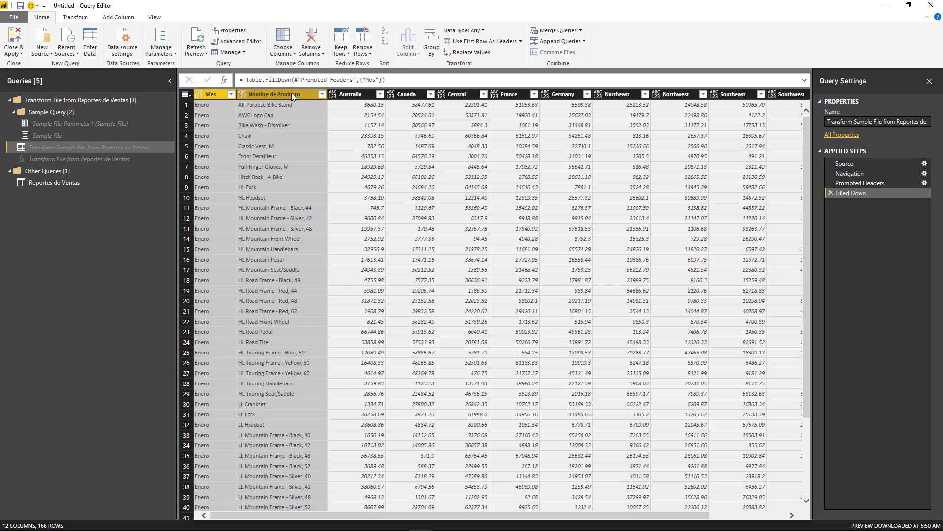
pyautogui.rightClick(293, 96)
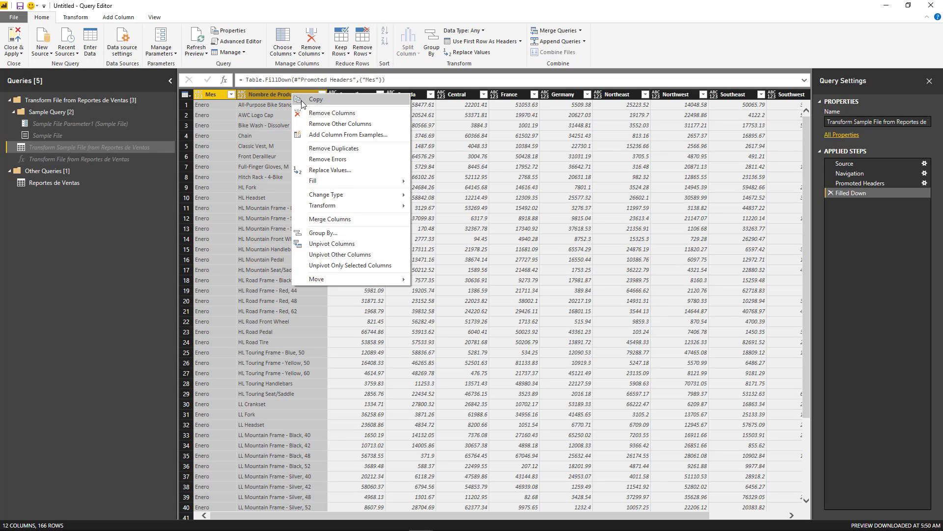
pyautogui.click(364, 254)
# Rename the columns to Month, Product Name, Territory and Sales
pyautogui.doubleClick(211, 94)
pyautogui.write('Month')
pyautogui.press('Return')
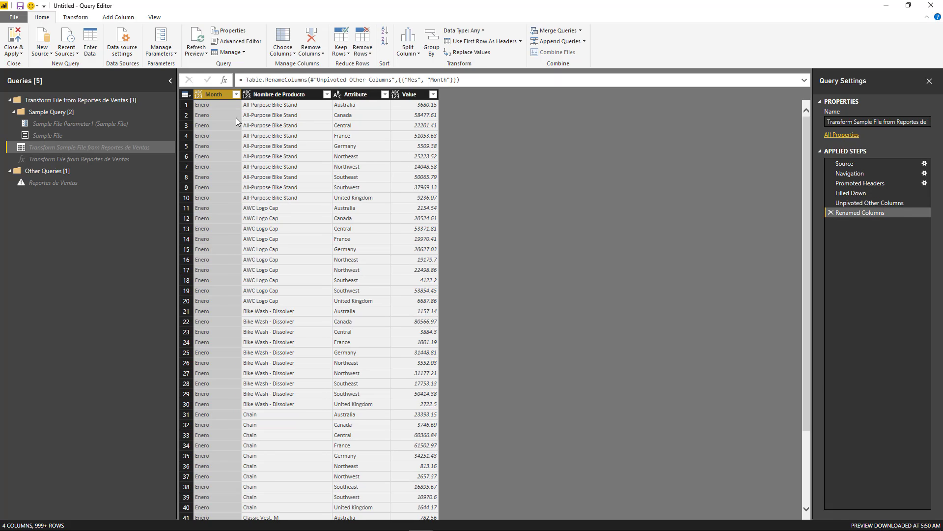
pyautogui.click(283, 125)
pyautogui.press('F2')
pyautogui.write('P')
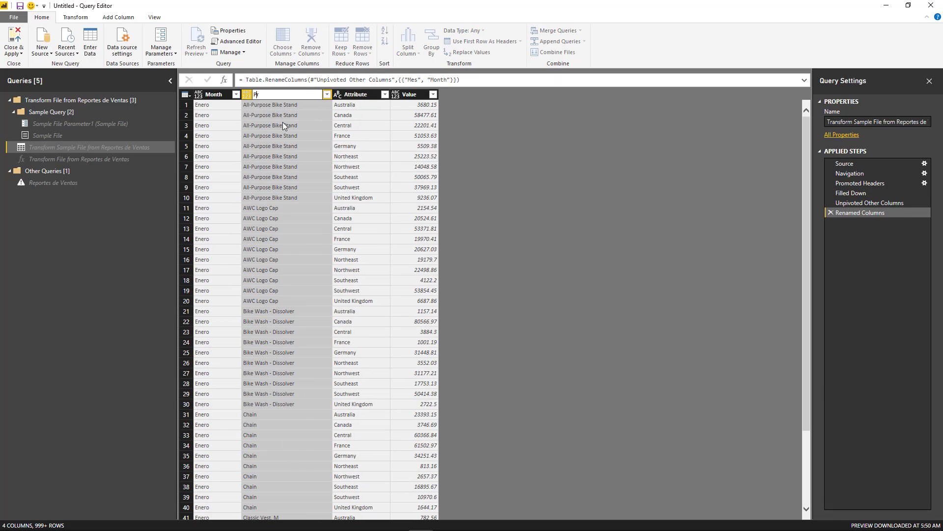
pyautogui.write('roduct Name')
pyautogui.press('Return')
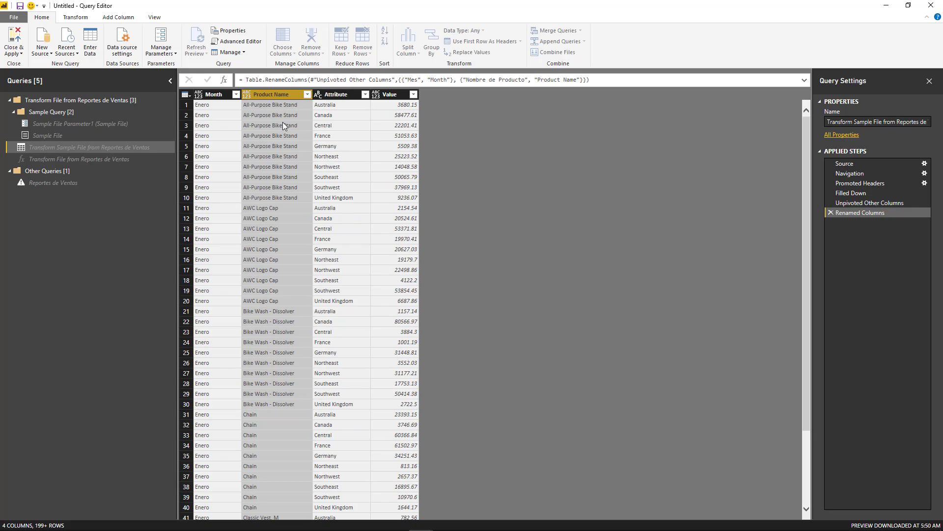
pyautogui.click(329, 95)
pyautogui.press('F2')
pyautogui.write('Territory')
pyautogui.press('Return')
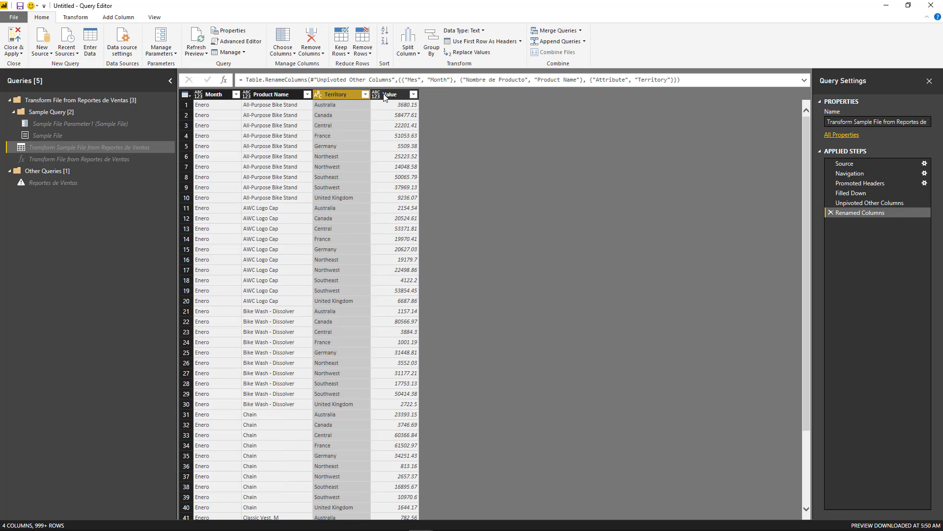
pyautogui.doubleClick(385, 95)
pyautogui.write('Sales')
pyautogui.press('Return')
# Set Sales to Decimal Number and Month, Product Name, Territory to Text
pyautogui.click(375, 95)
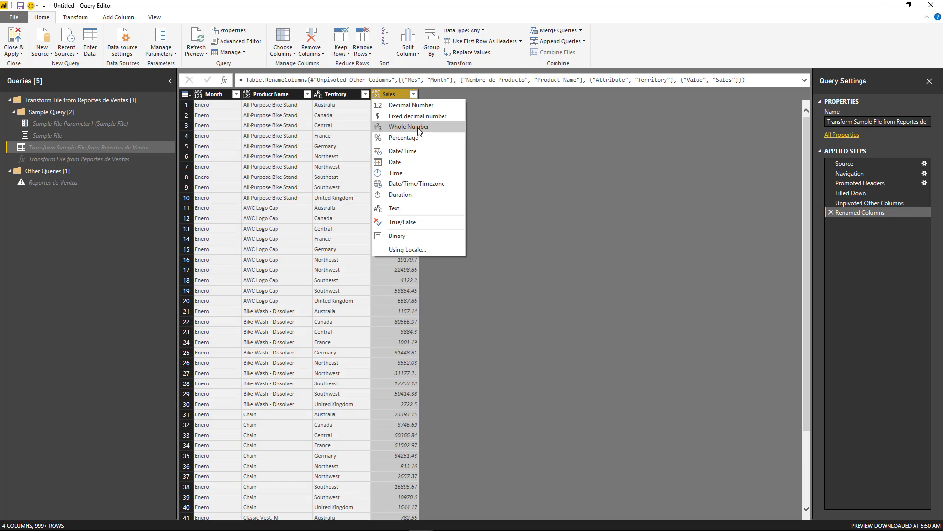
pyautogui.click(424, 106)
pyautogui.click(317, 94)
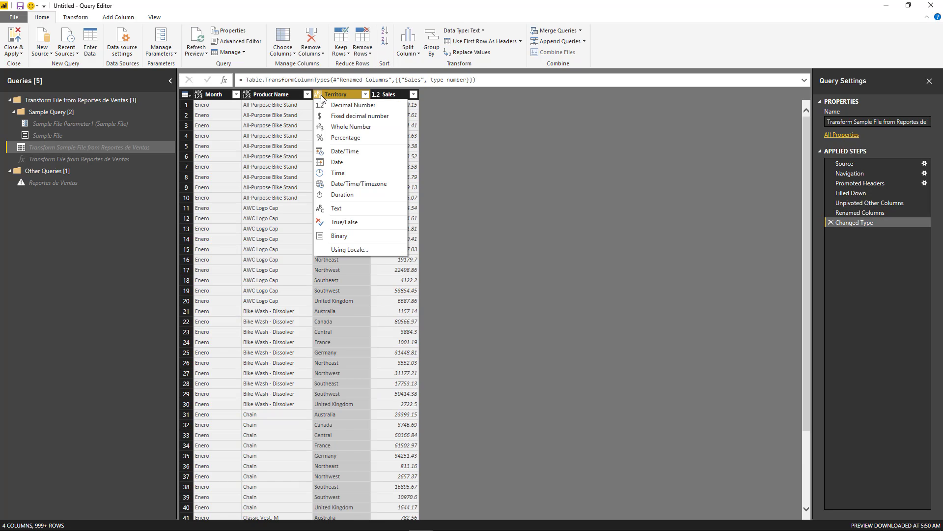
pyautogui.keyDown('shift'); pyautogui.click(213, 95); pyautogui.keyUp('shift')
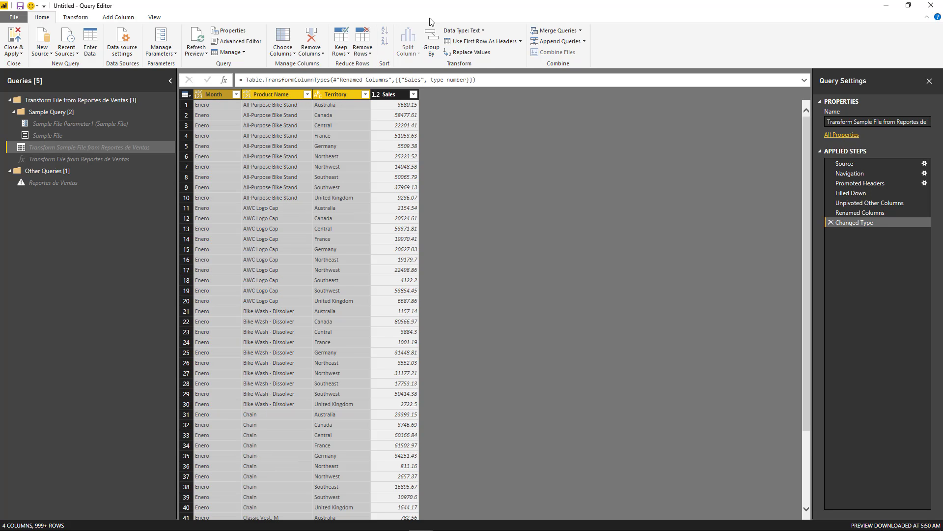
pyautogui.click(464, 33)
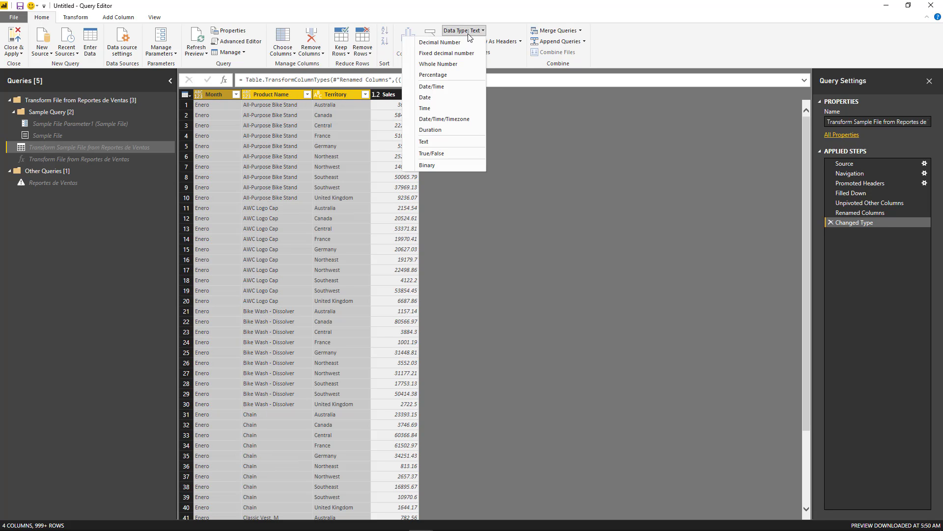
pyautogui.click(427, 143)
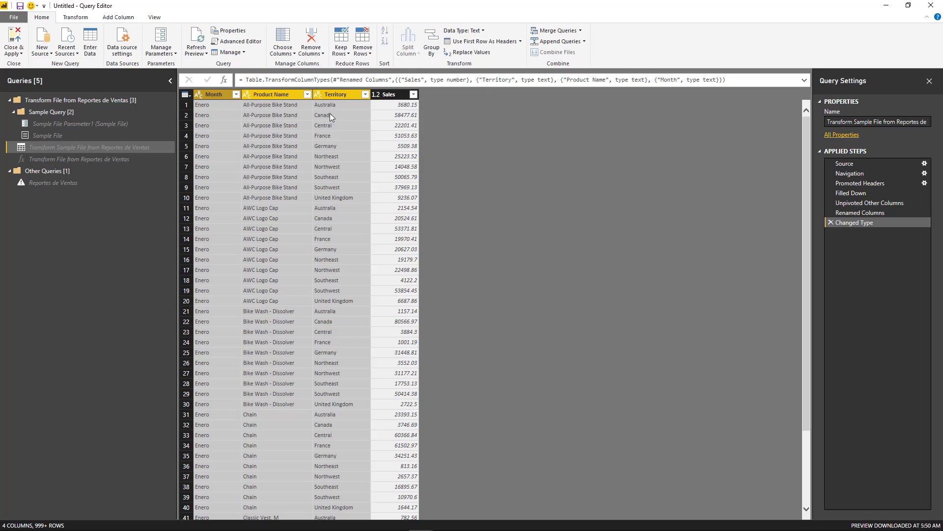
pyautogui.click(217, 116)
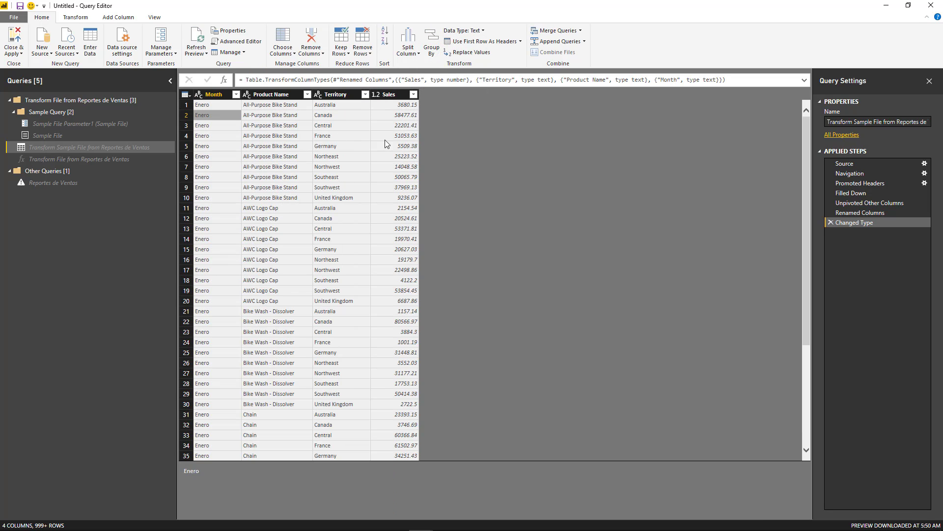
pyautogui.click(121, 159)
pyautogui.click(806, 82)
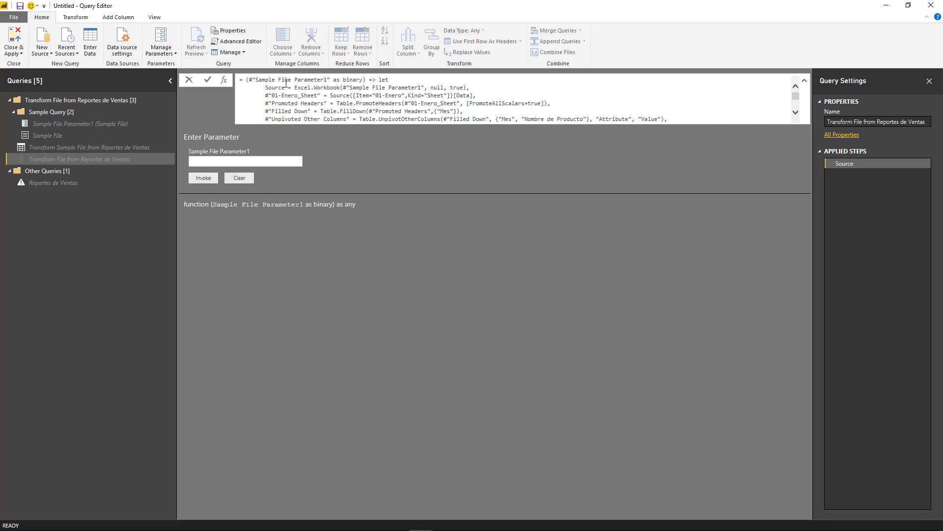
pyautogui.scroll(-2, 286, 84)
pyautogui.scroll(-1, 301, 99)
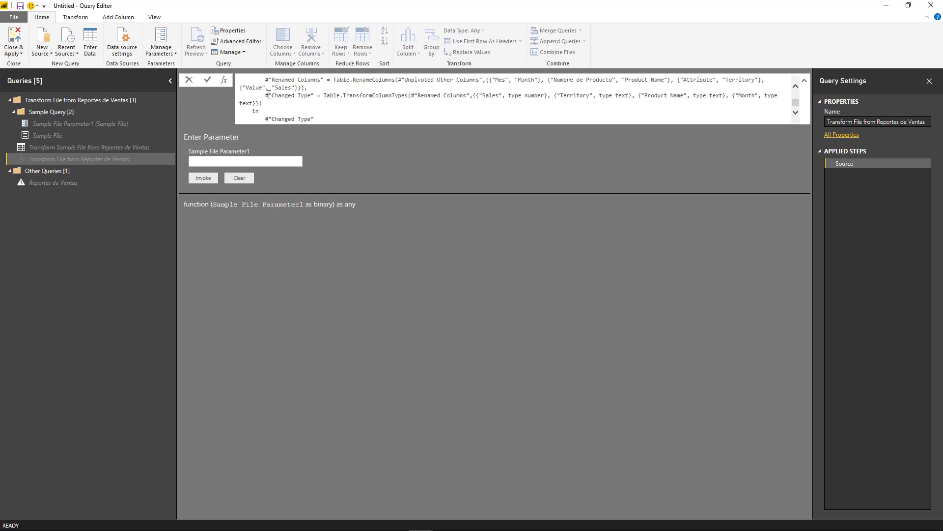
pyautogui.moveTo(266, 95); pyautogui.dragTo(310, 100)
pyautogui.doubleClick(299, 119)
pyautogui.click(122, 145)
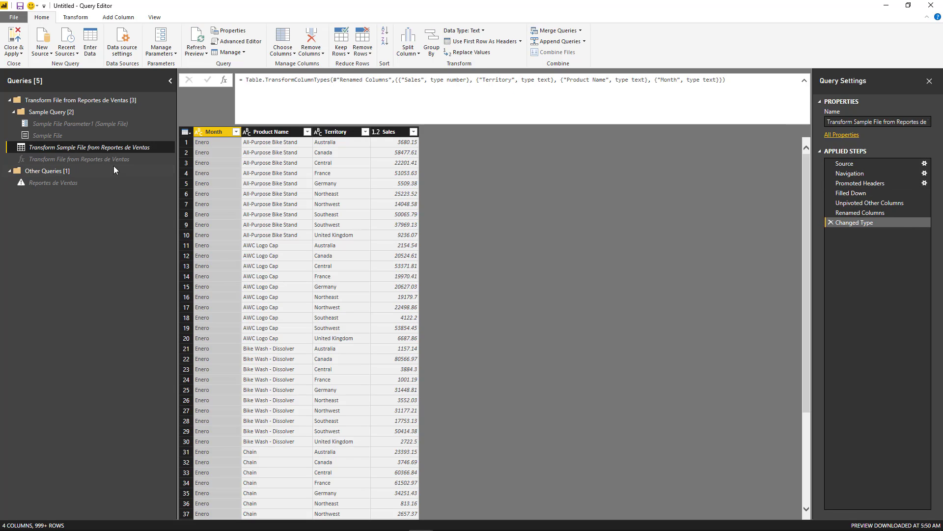
# Rename the Reportes de Ventas query to Output
pyautogui.click(86, 183)
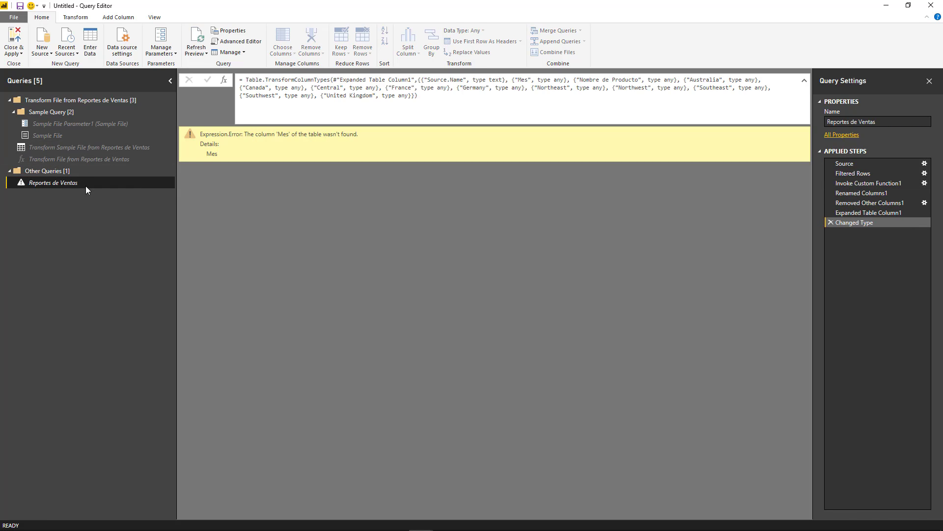
pyautogui.click(863, 123)
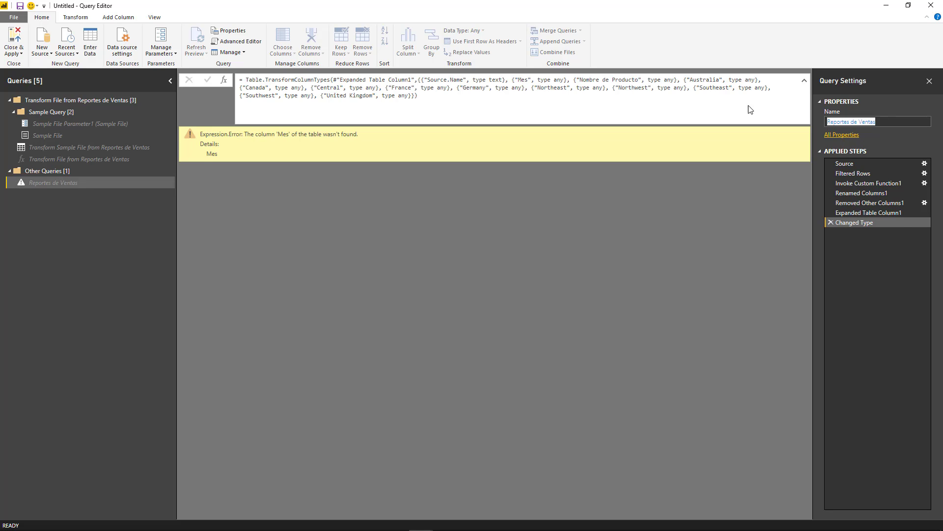
pyautogui.write('Output')
pyautogui.press('Return')
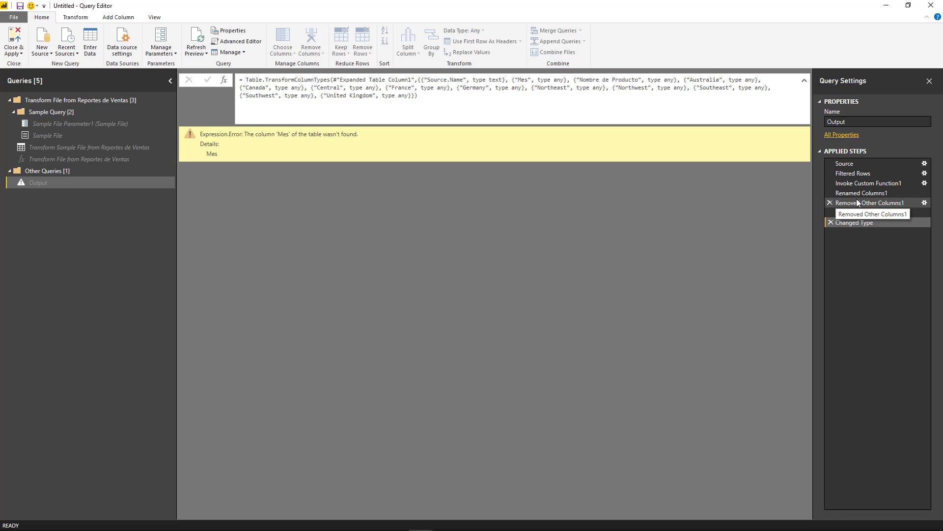
# Inspect the Invoke Custom Function1 results, comparing the first file's Table with later files' Errors
pyautogui.click(868, 183)
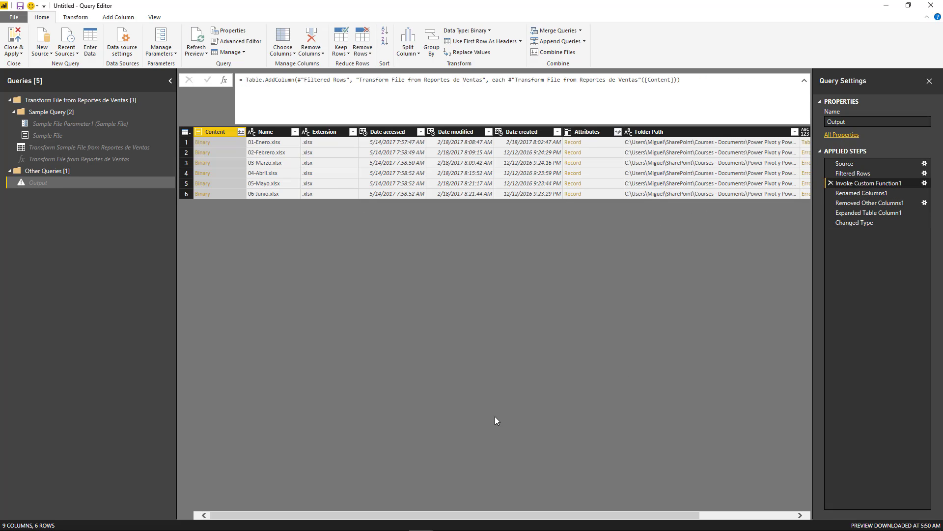
pyautogui.moveTo(405, 514); pyautogui.dragTo(499, 514)
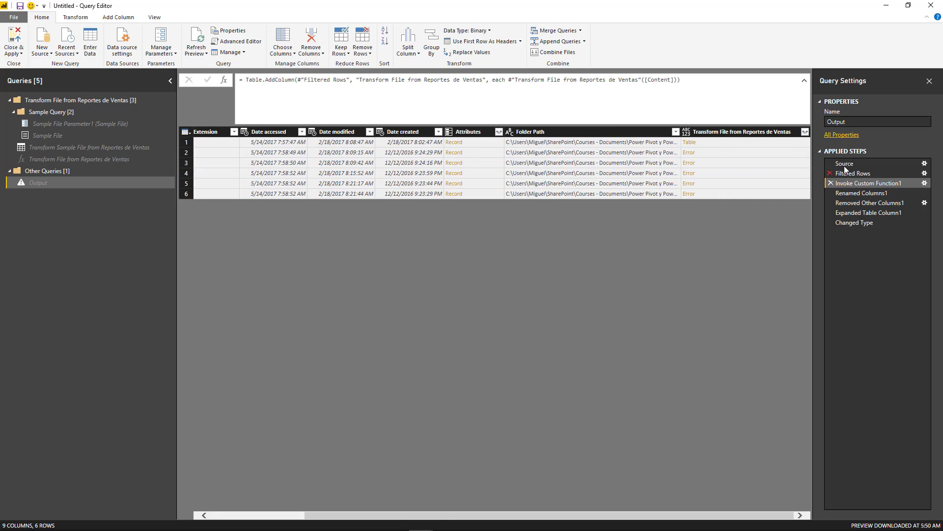
pyautogui.click(717, 145)
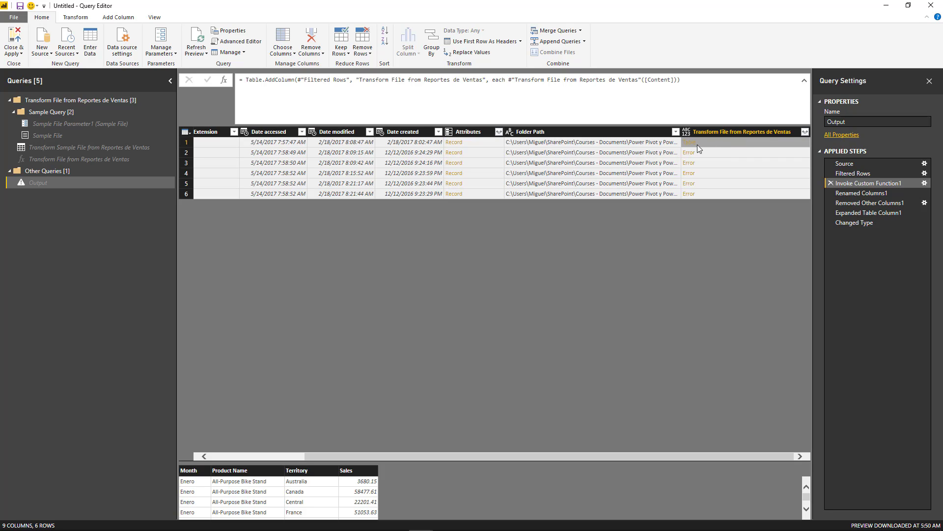
pyautogui.click(700, 151)
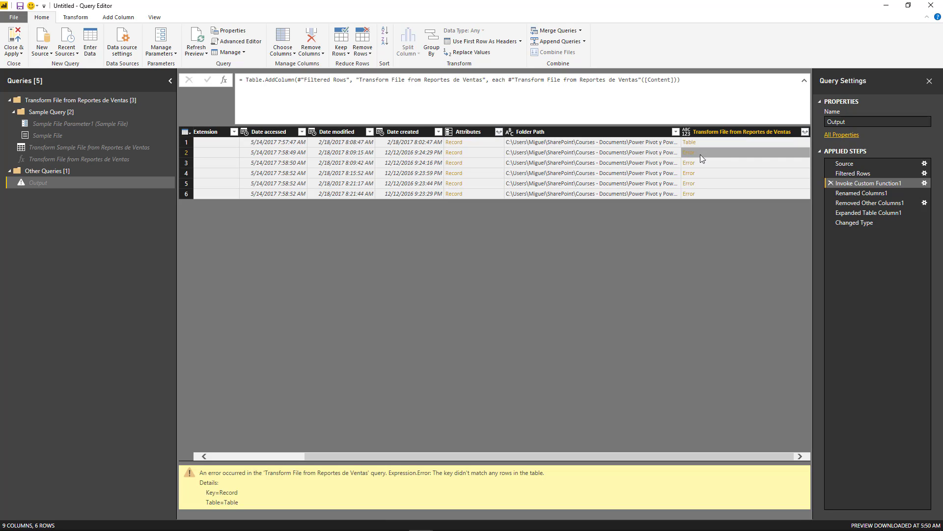
pyautogui.click(703, 163)
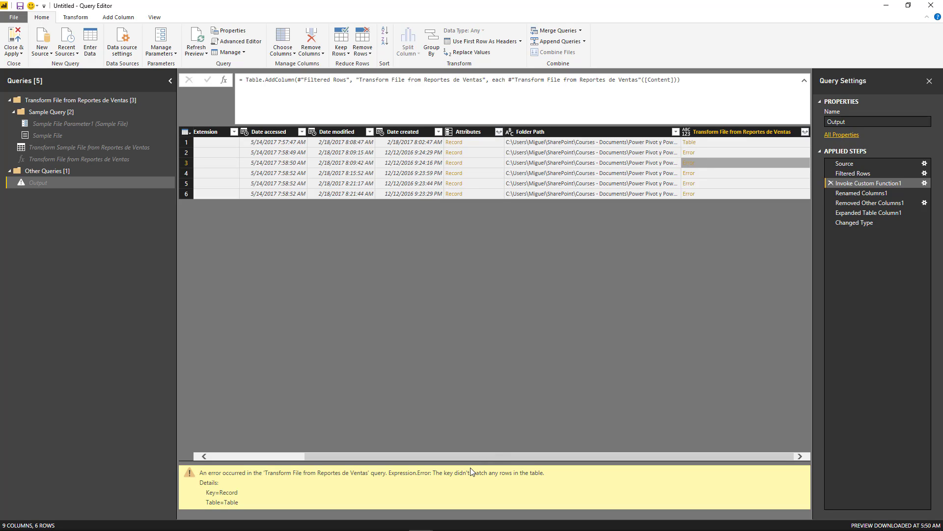
pyautogui.moveTo(473, 464); pyautogui.dragTo(496, 338)
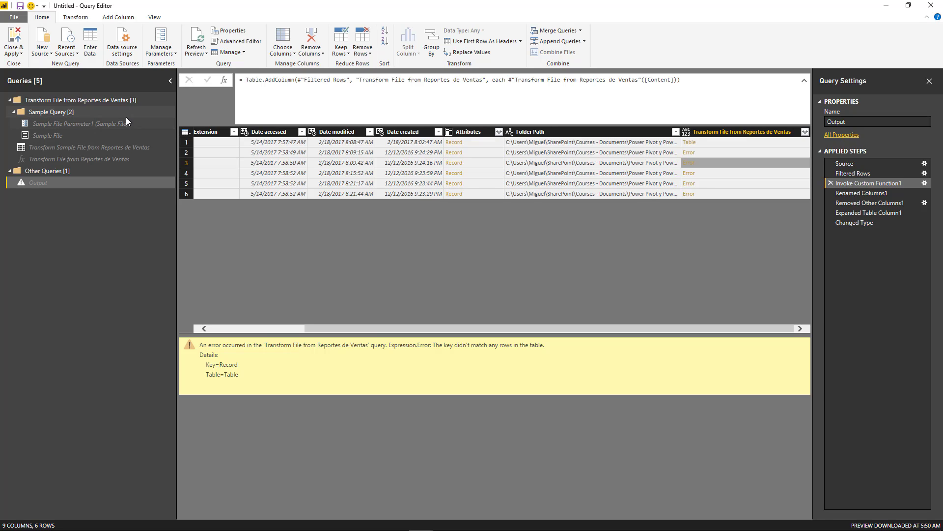
# Examine the Source and Navigation steps, then delete the Navigation step hard-coding 01-Enero
pyautogui.click(114, 123)
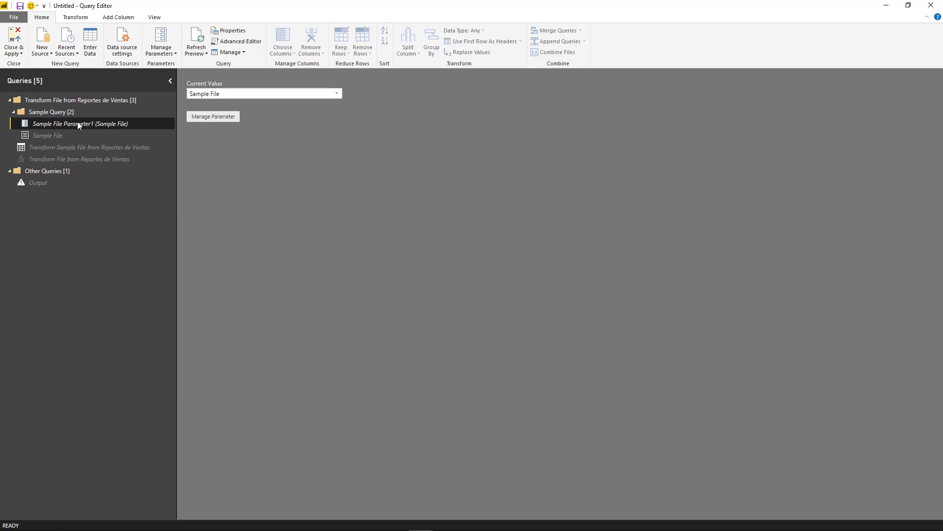
pyautogui.click(52, 147)
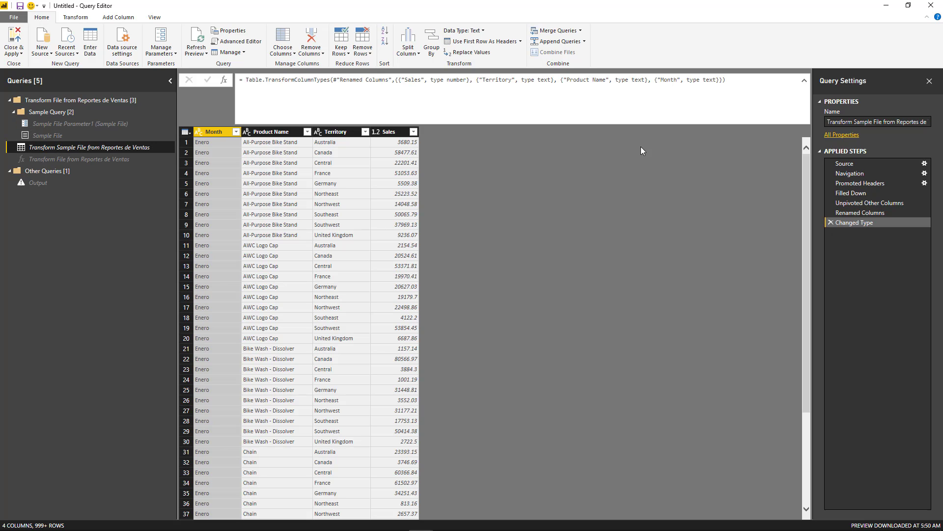
pyautogui.click(875, 163)
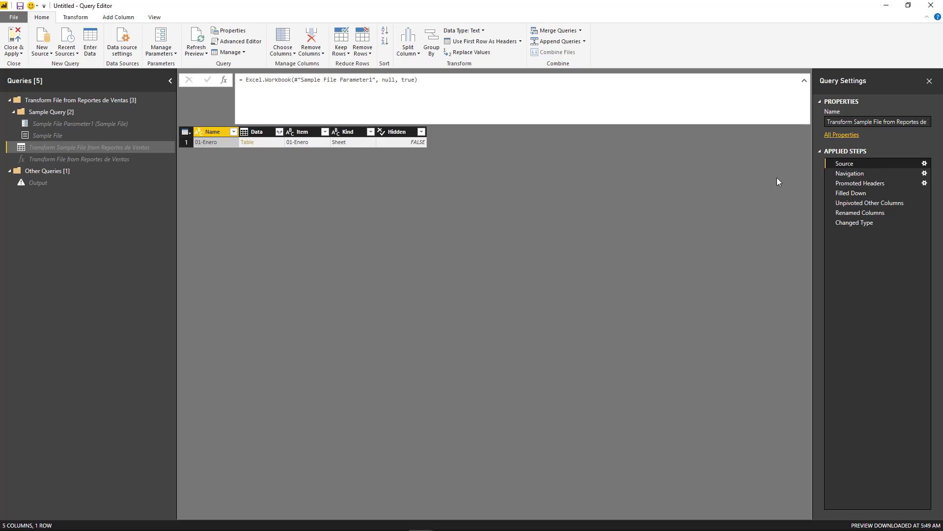
pyautogui.click(882, 173)
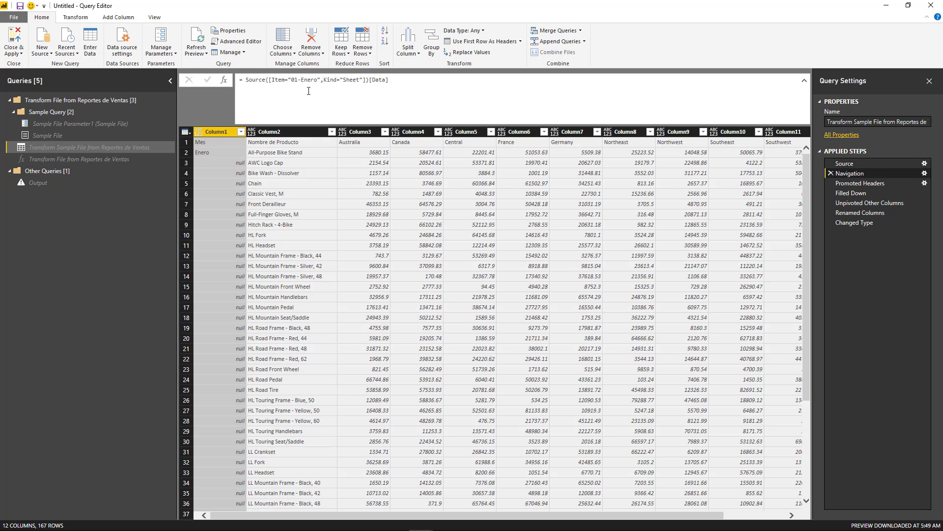
pyautogui.moveTo(265, 80); pyautogui.dragTo(292, 81)
pyautogui.click(354, 78)
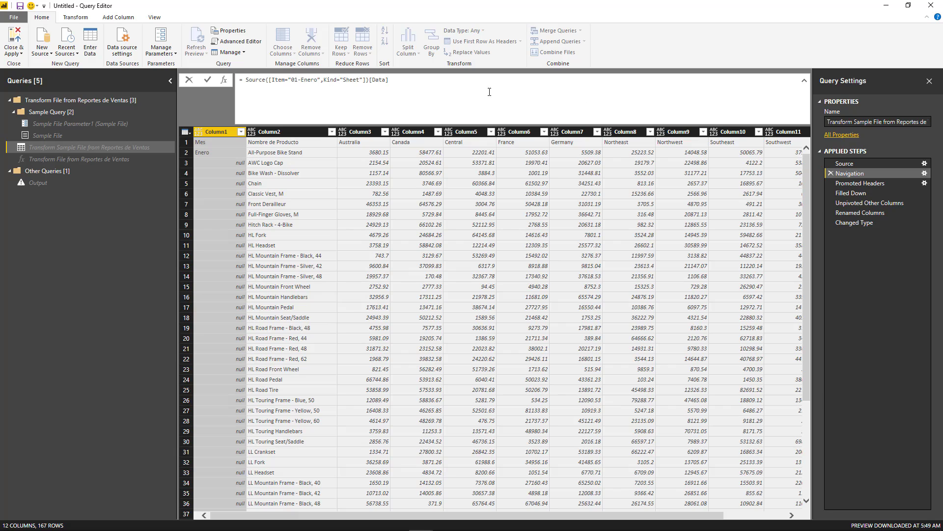
pyautogui.click(831, 173)
pyautogui.click(519, 290)
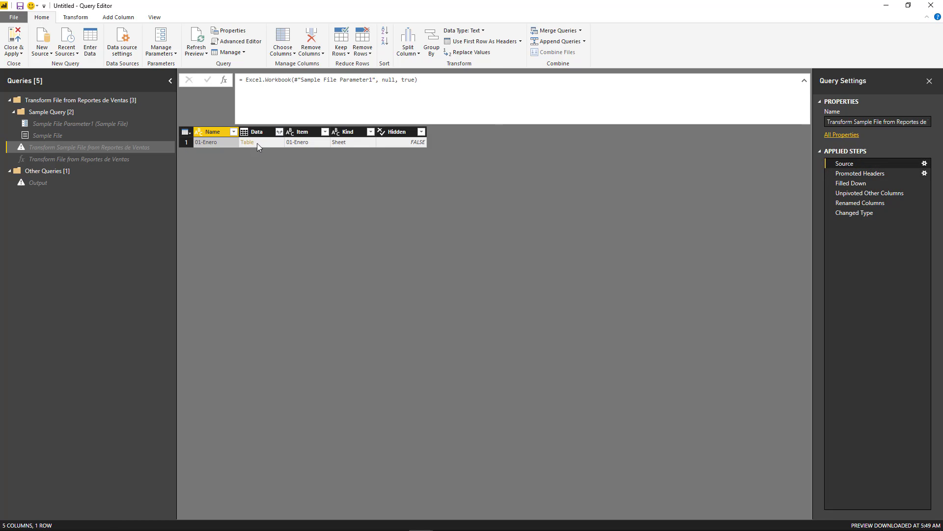
# Insert a filter step keeping Kind values that begin with Sheet
pyautogui.click(372, 131)
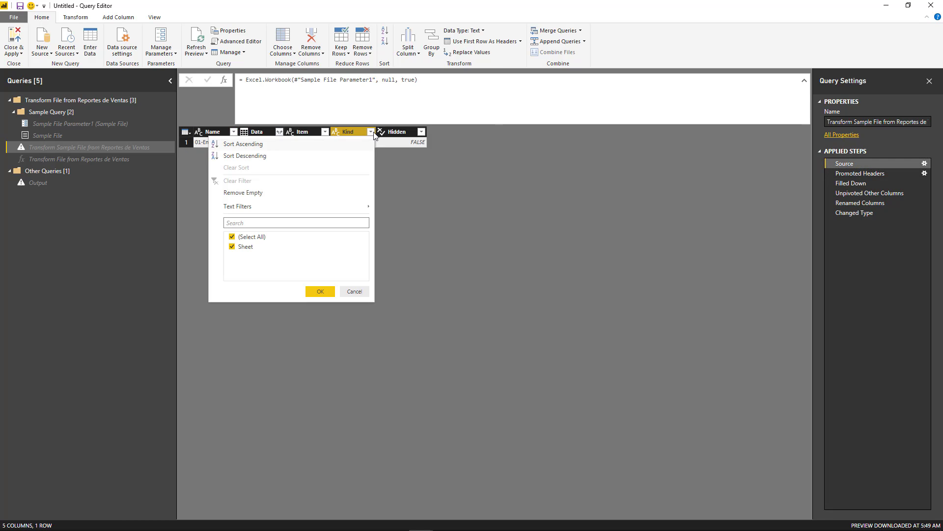
pyautogui.moveTo(297, 206)
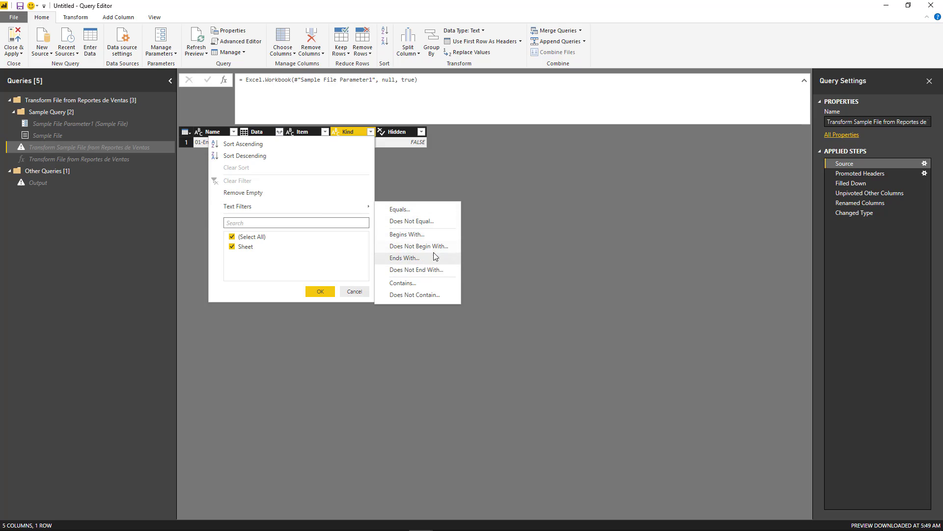
pyautogui.click(436, 234)
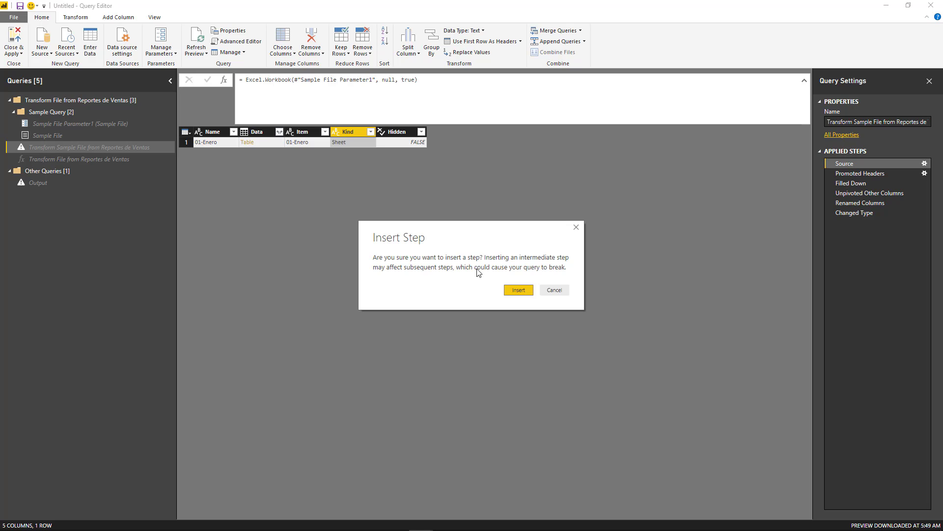
pyautogui.click(521, 290)
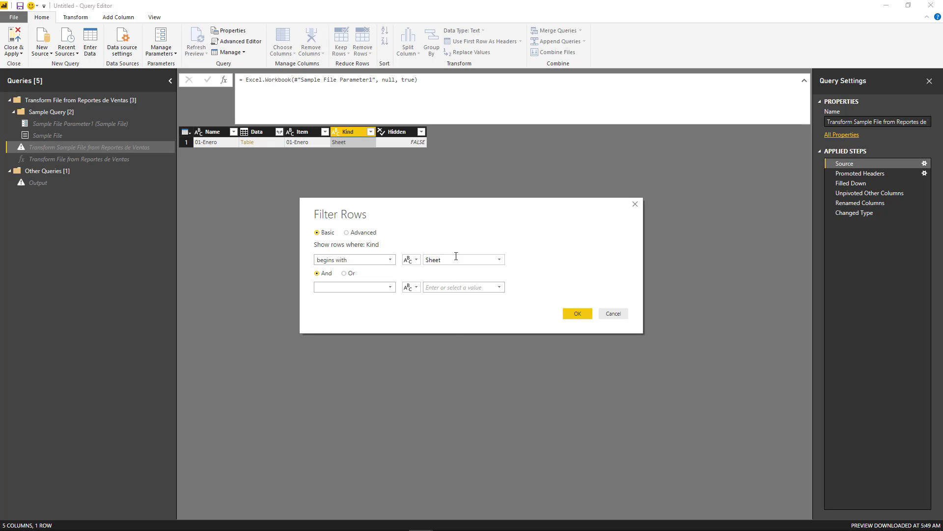
pyautogui.press('Return')
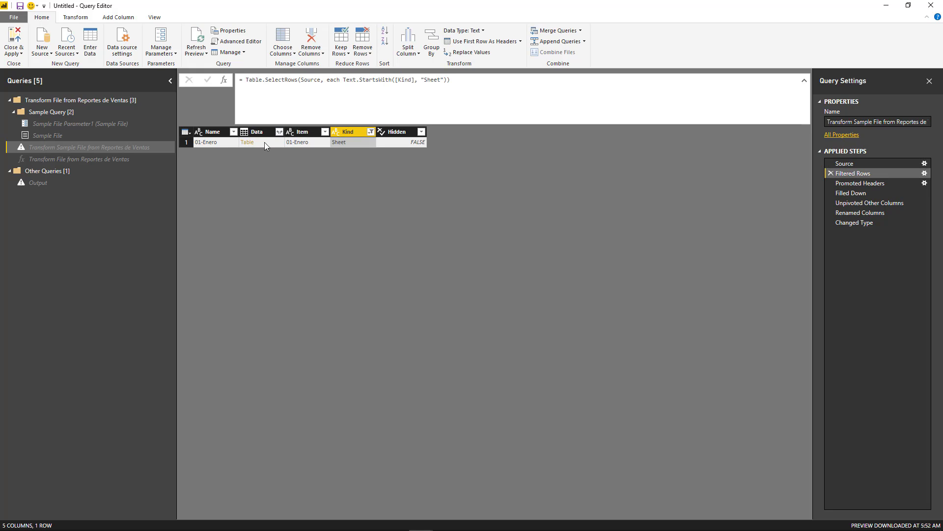
# Filter Name to values not beginning with Sheet or not beginning with Hoja
pyautogui.click(223, 134)
pyautogui.click(233, 132)
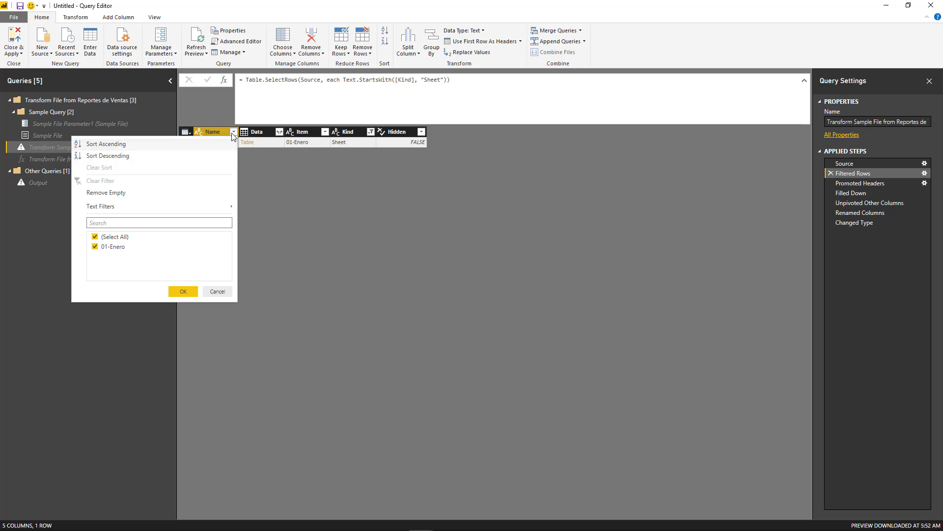
pyautogui.moveTo(197, 205)
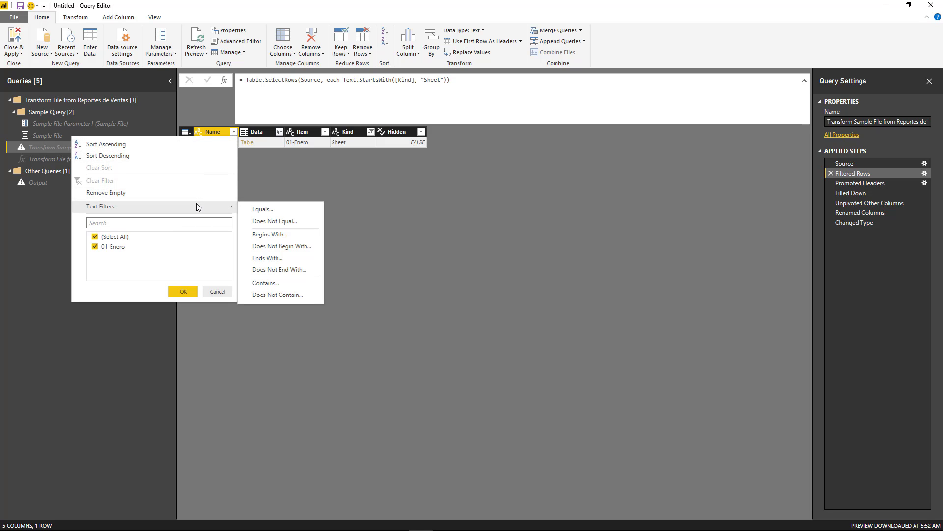
pyautogui.click(285, 246)
pyautogui.click(524, 295)
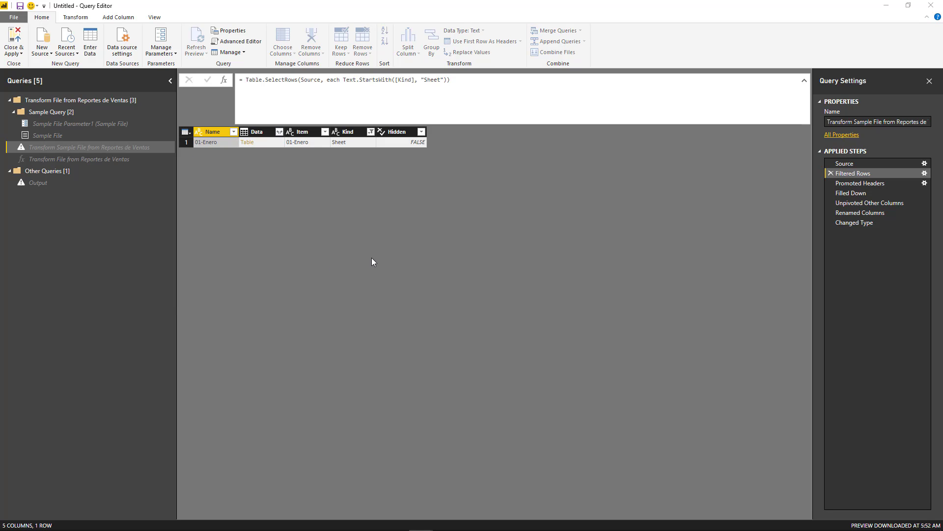
pyautogui.click(443, 260)
pyautogui.write('Sheet')
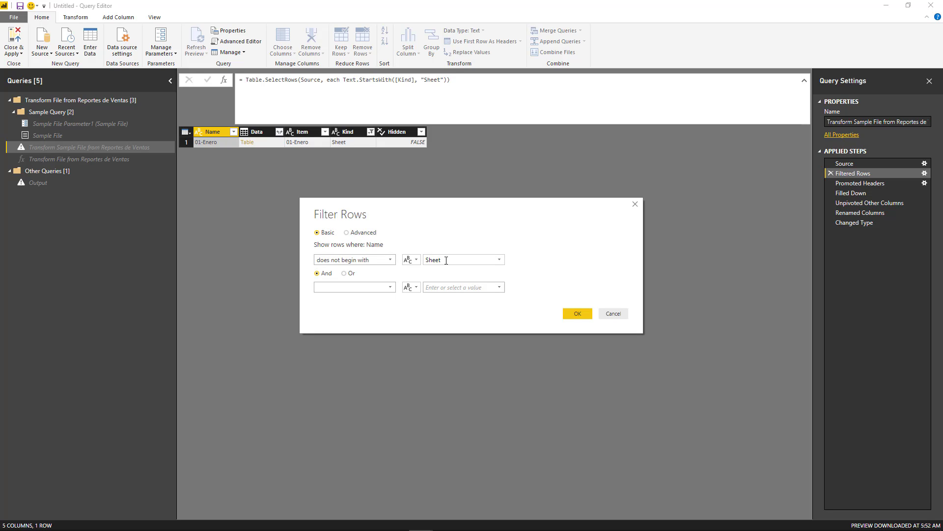
pyautogui.click(345, 273)
pyautogui.click(375, 287)
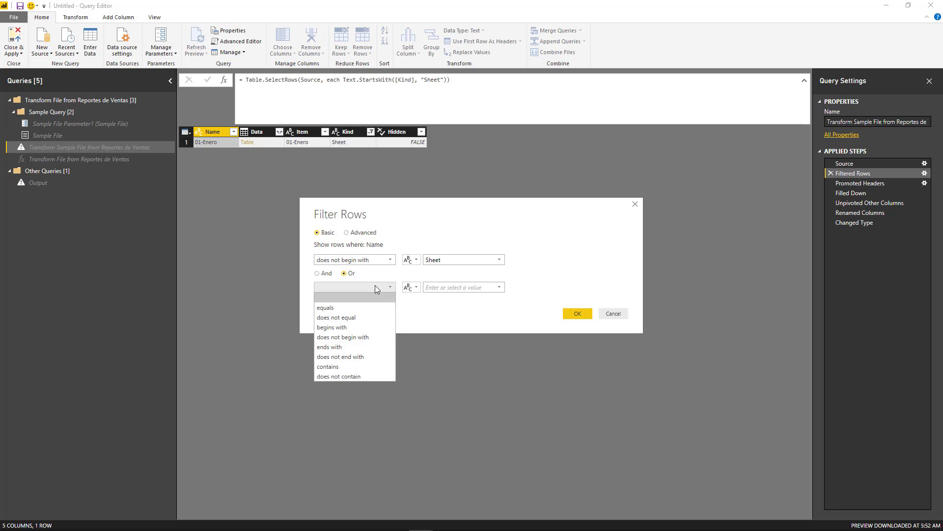
pyautogui.click(364, 336)
pyautogui.click(430, 287)
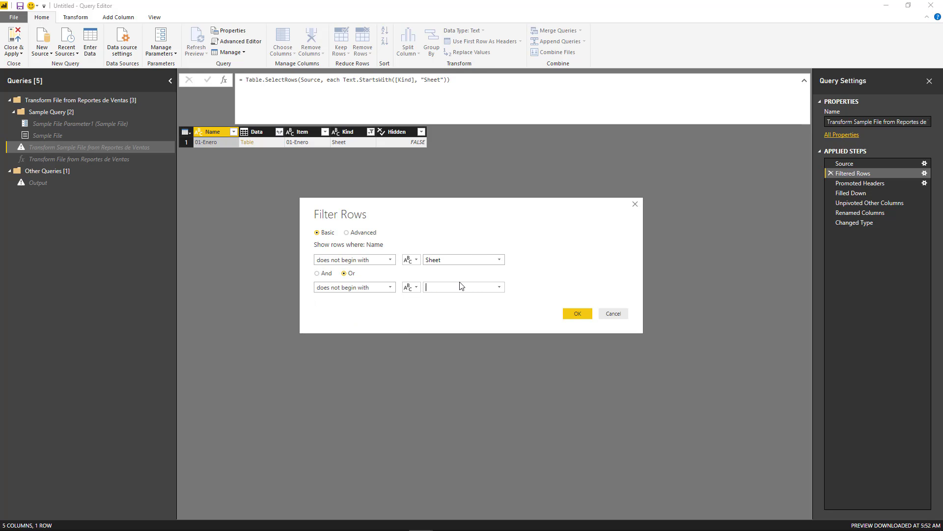
pyautogui.write('Hoja')
pyautogui.click(578, 314)
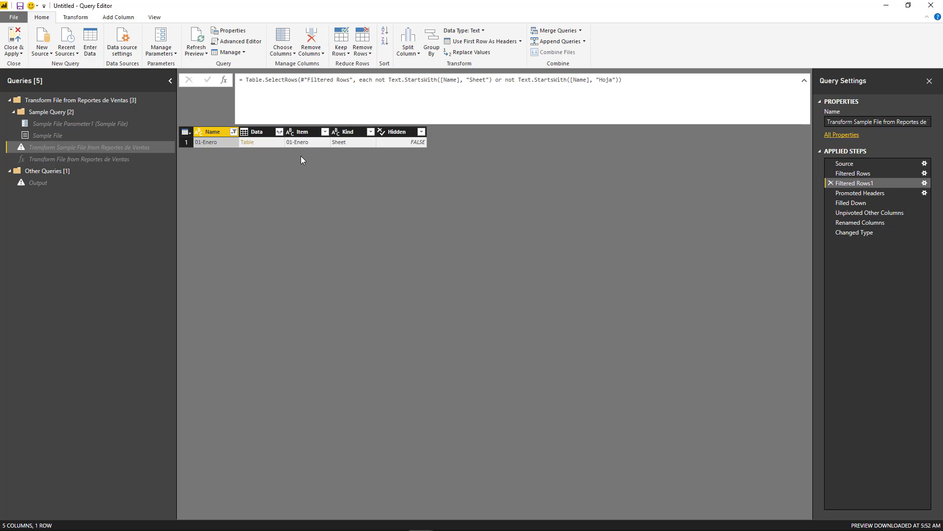
# Keep only the top 1 row of the sample query's sheet list
pyautogui.click(186, 133)
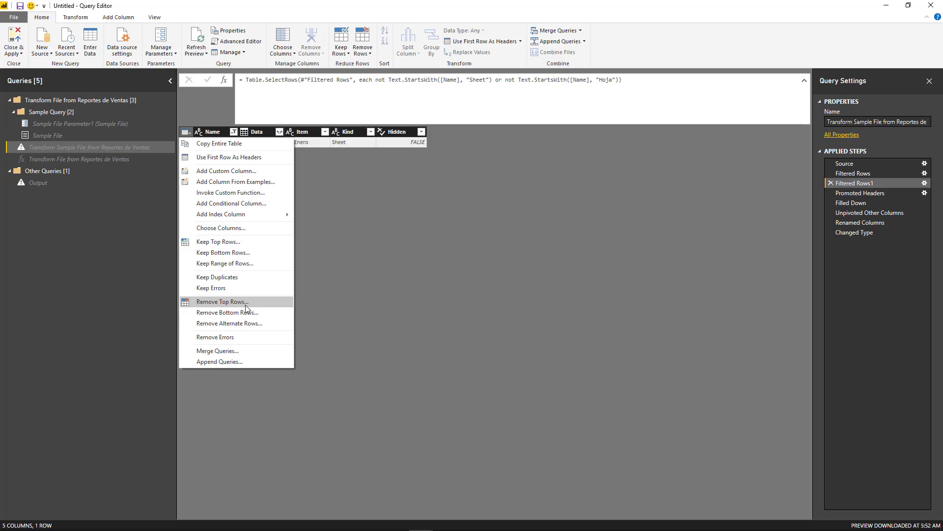
pyautogui.click(253, 243)
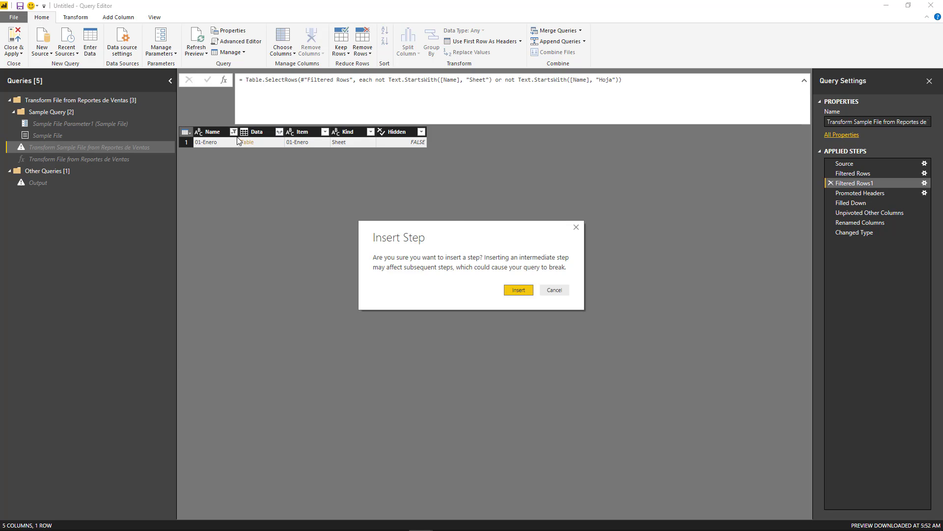
pyautogui.click(526, 290)
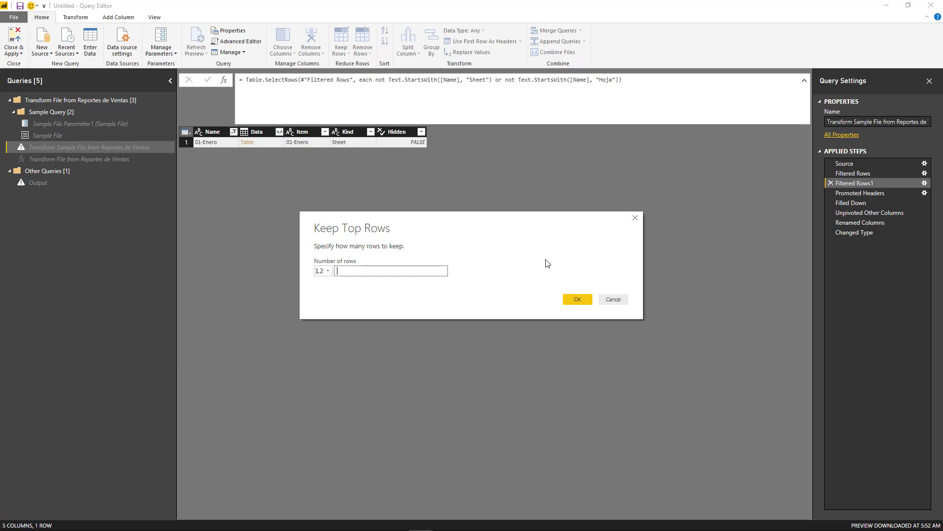
pyautogui.write('1')
pyautogui.click(584, 299)
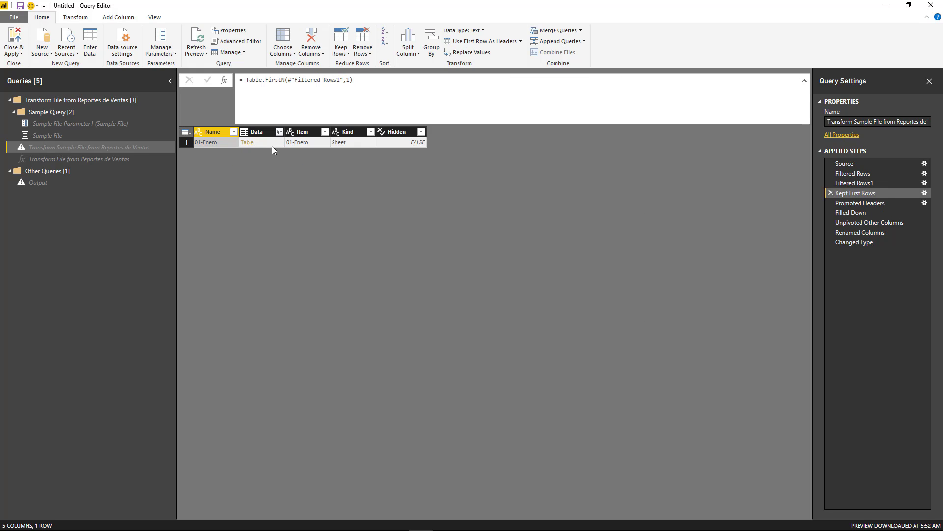
# Remove every column except Data from the sample query
pyautogui.click(279, 131)
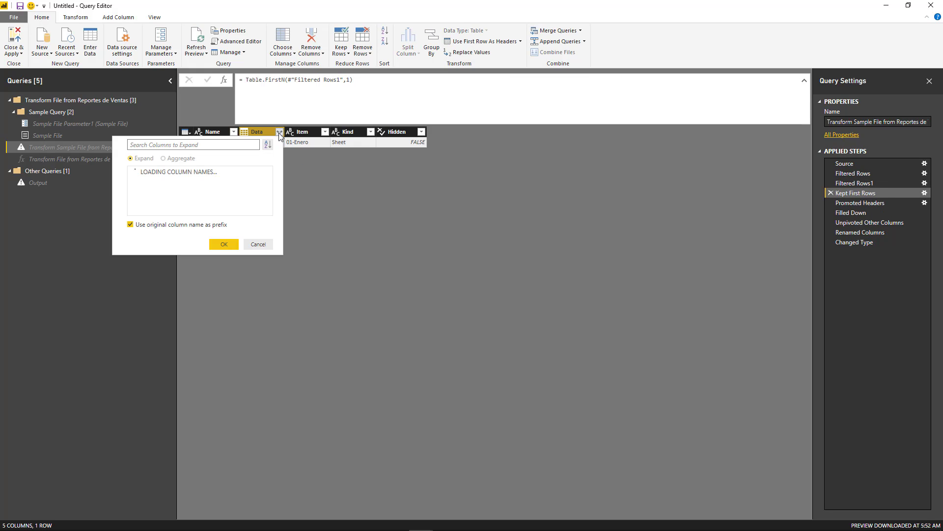
pyautogui.click(188, 303)
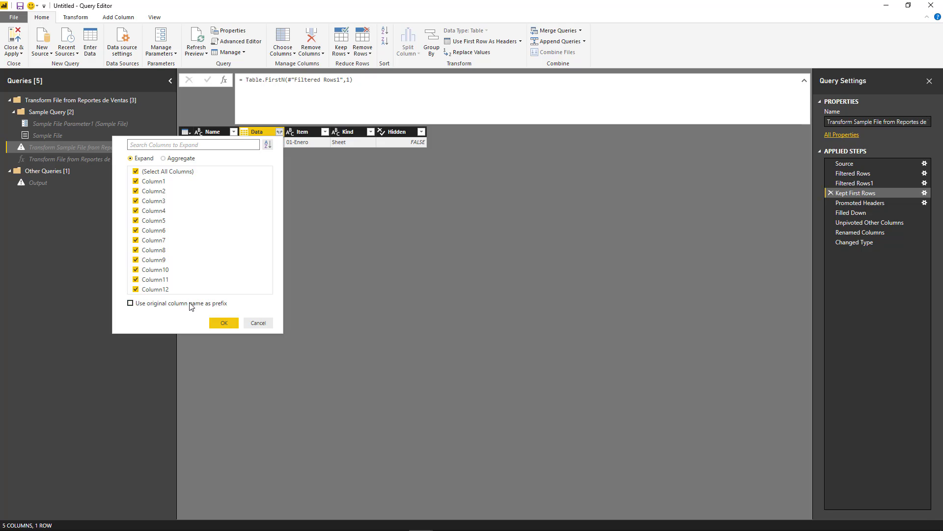
pyautogui.click(228, 323)
pyautogui.click(554, 289)
pyautogui.rightClick(264, 134)
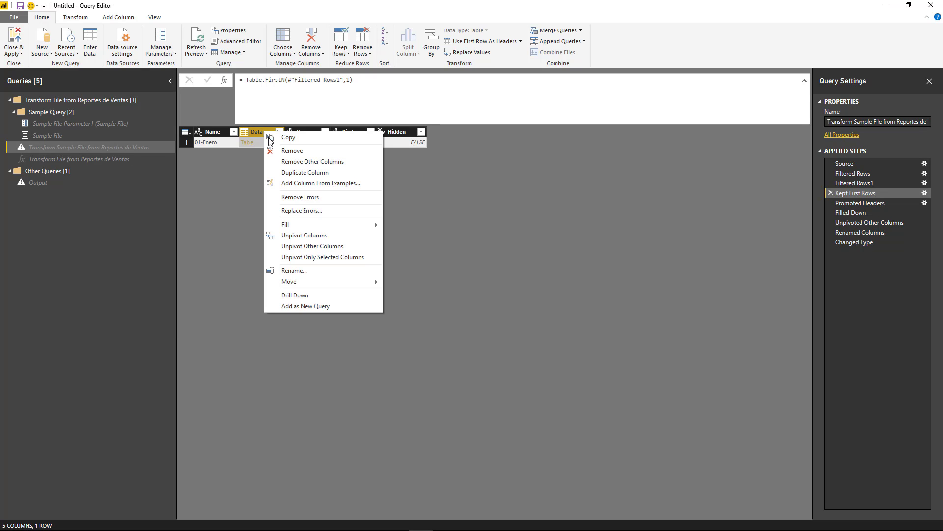
pyautogui.click(290, 162)
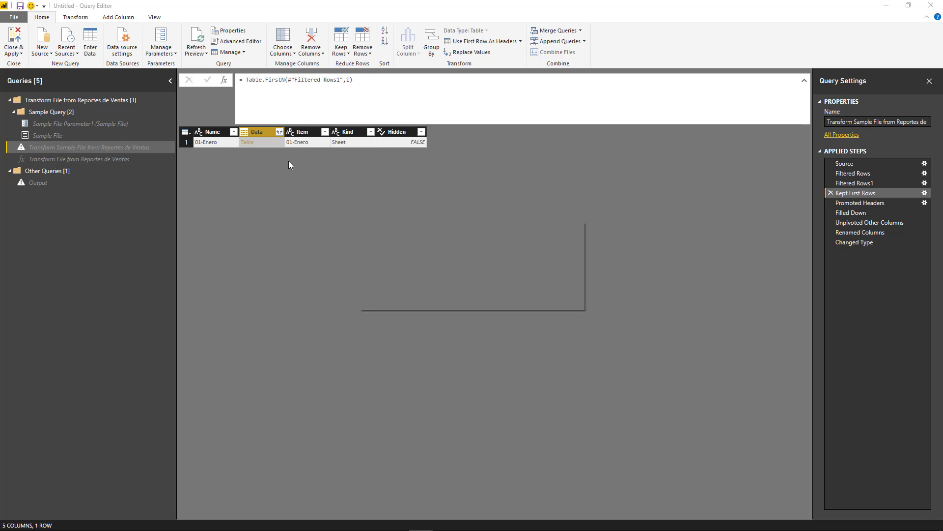
pyautogui.click(518, 290)
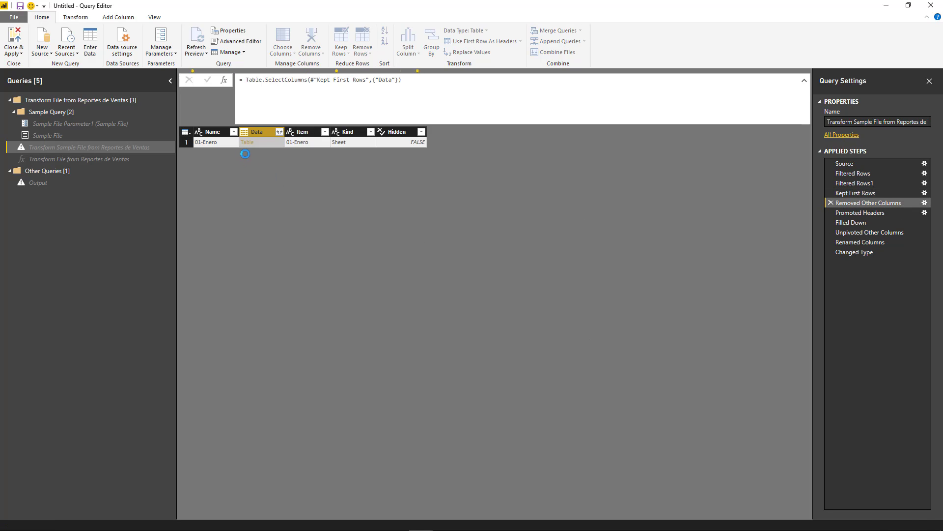
# Expand Data without a name prefix into Column1 through Column12
pyautogui.click(234, 131)
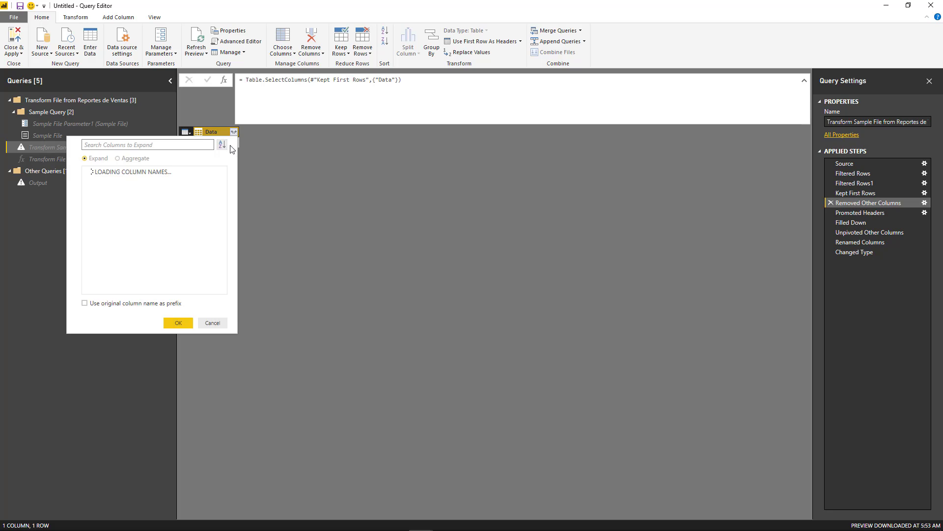
pyautogui.click(188, 327)
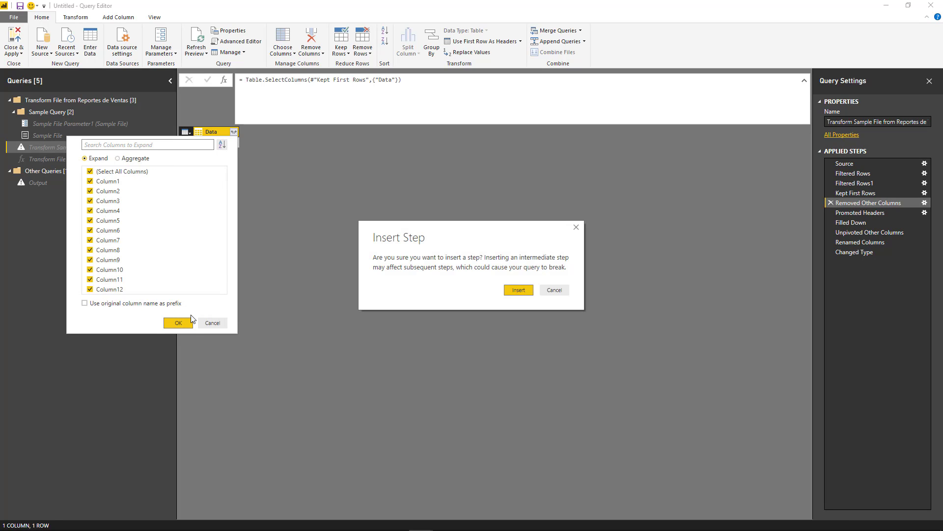
pyautogui.click(519, 292)
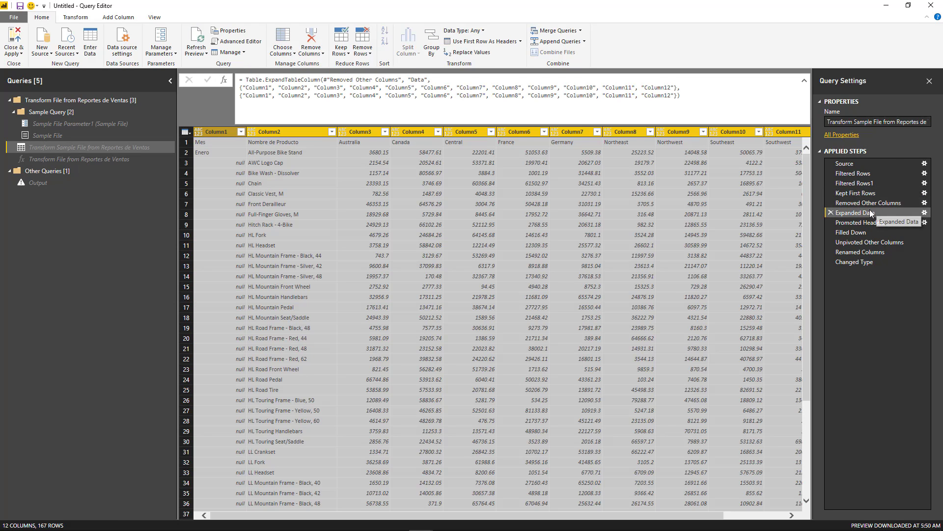
# Review Promoted Headers through Changed Type, checking the Month value and the Sales type
pyautogui.click(880, 224)
pyautogui.click(879, 232)
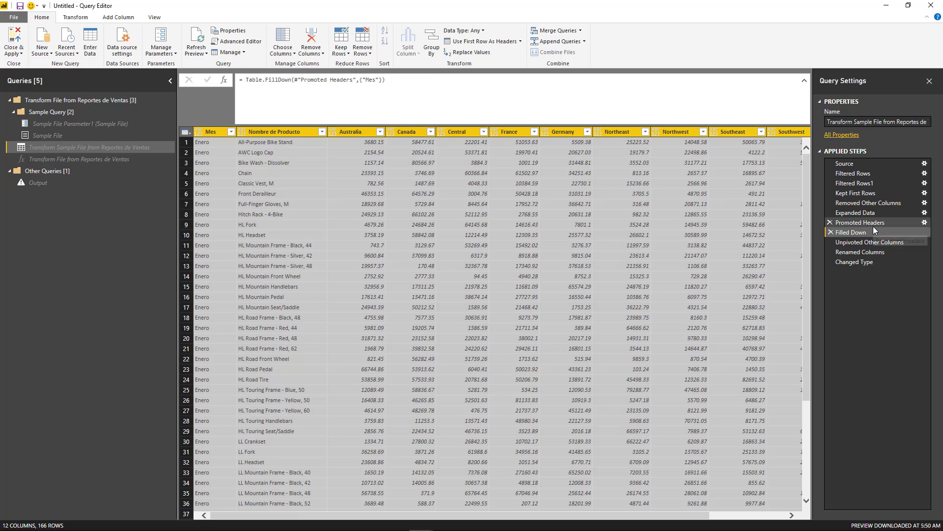
pyautogui.click(874, 225)
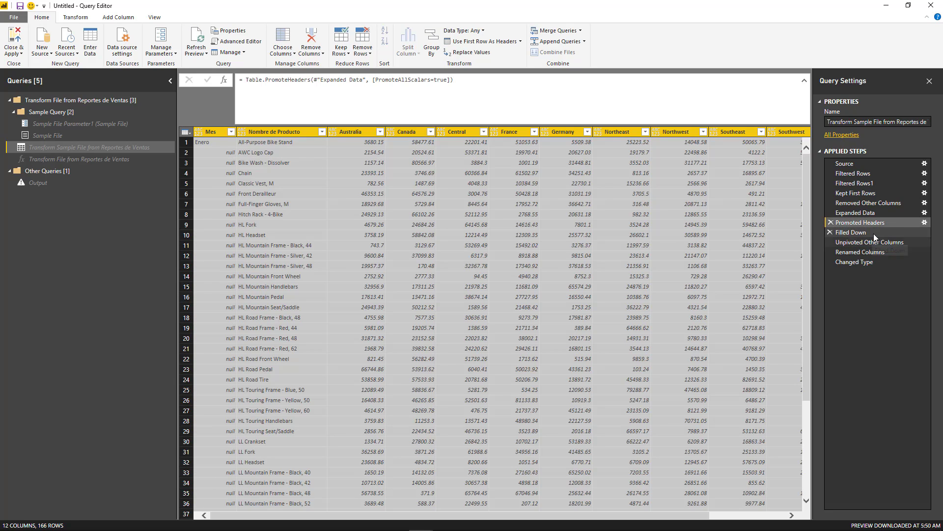
pyautogui.click(874, 234)
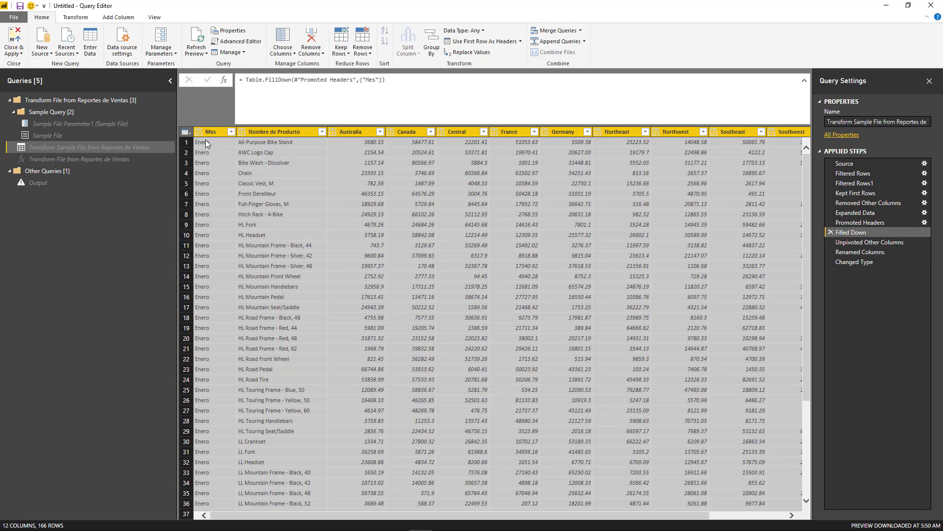
pyautogui.click(860, 242)
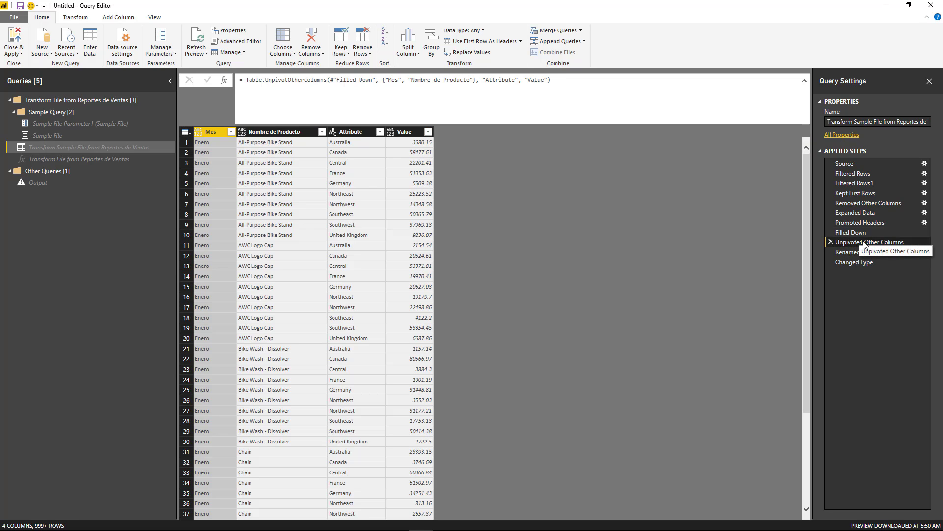
pyautogui.click(861, 252)
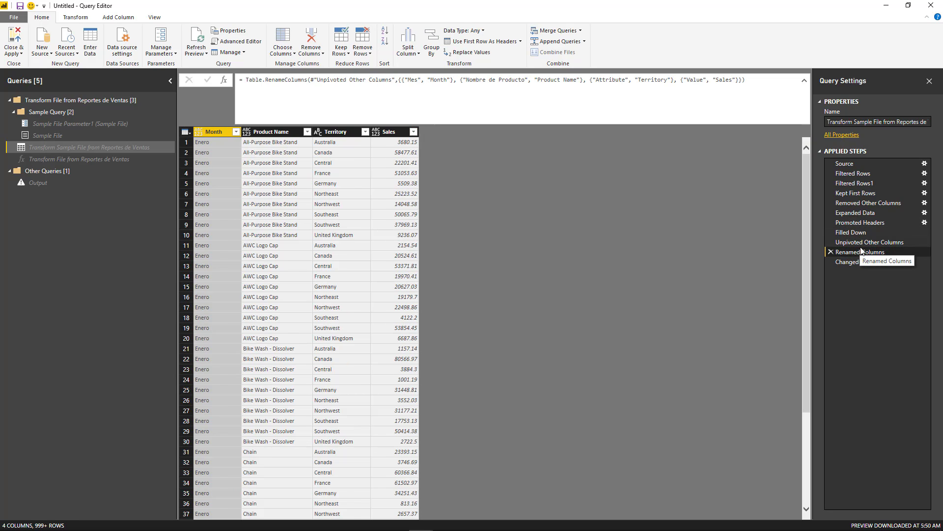
pyautogui.click(862, 262)
pyautogui.click(222, 143)
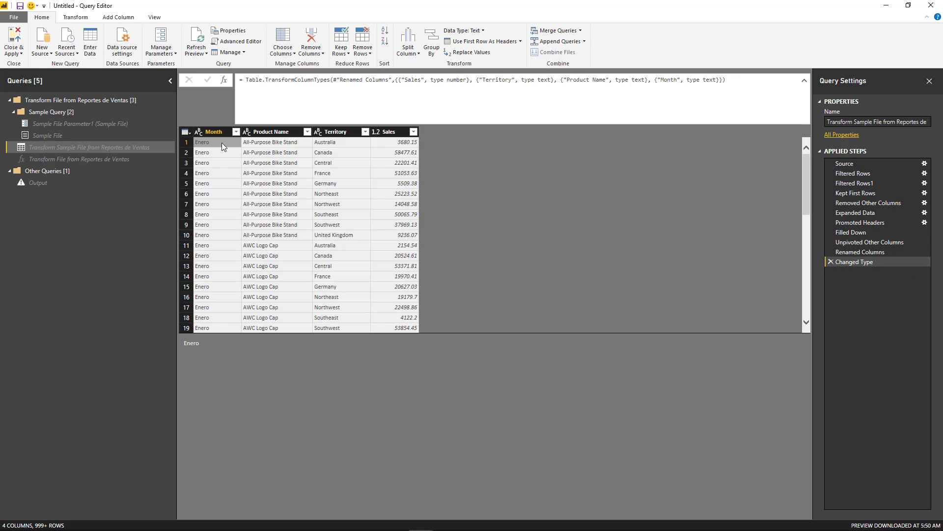
pyautogui.click(390, 143)
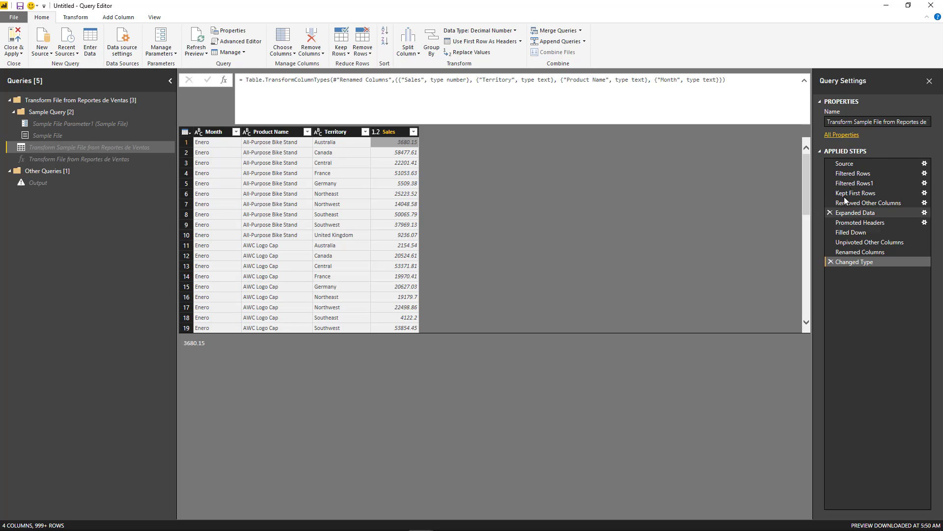
# Review the Source listing, Kind and sheet-name filters, keep-first-row, column-removal and expand steps
pyautogui.click(877, 162)
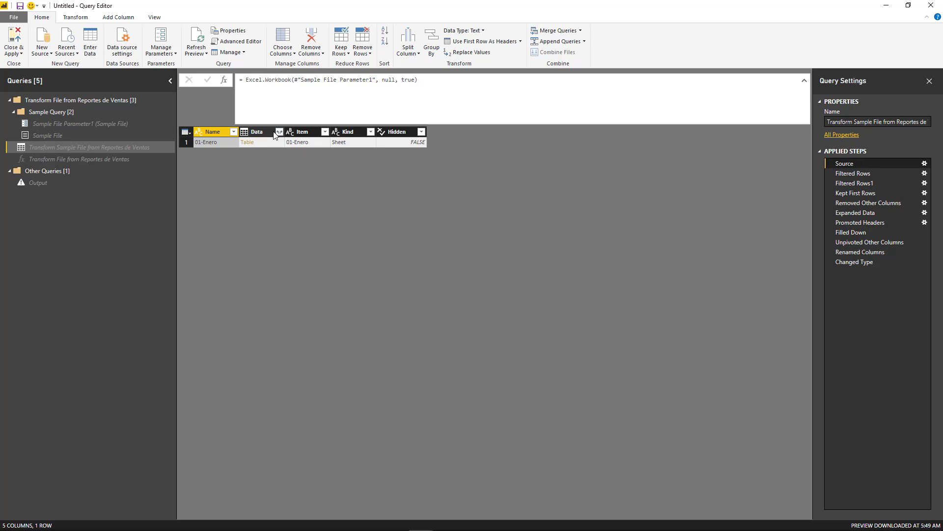
pyautogui.click(862, 172)
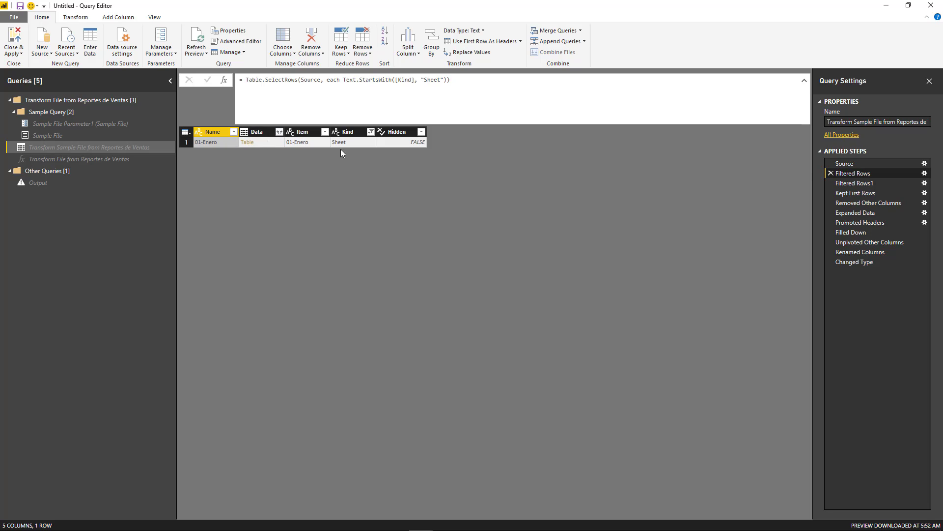
pyautogui.click(888, 182)
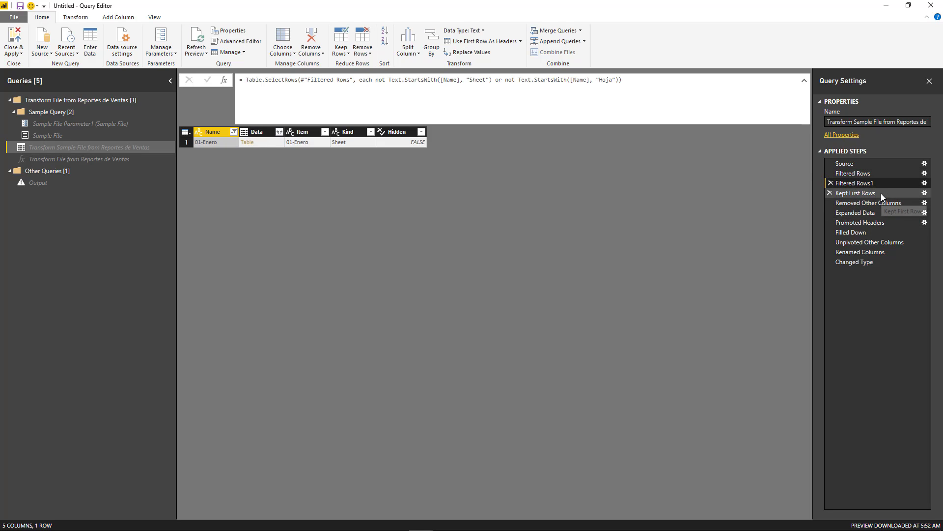
pyautogui.click(880, 193)
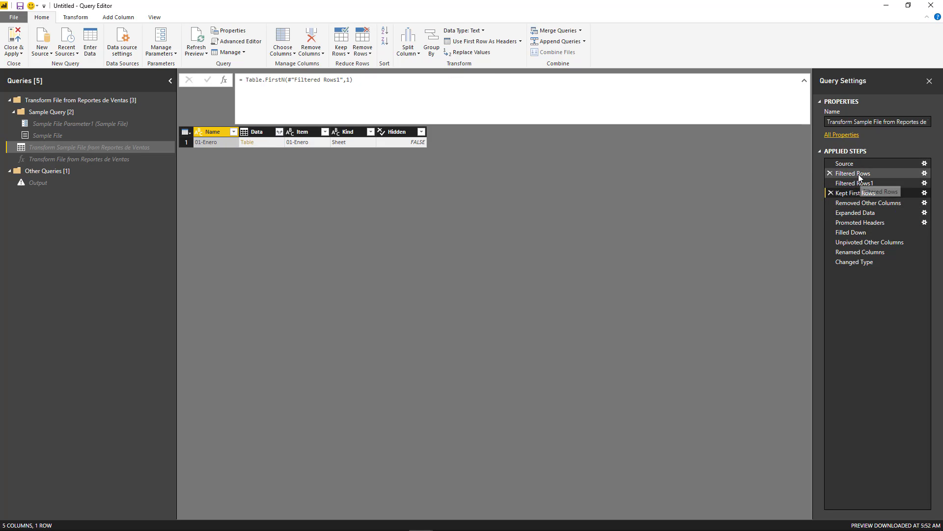
pyautogui.click(860, 176)
pyautogui.click(858, 184)
pyautogui.click(857, 193)
pyautogui.click(859, 203)
pyautogui.click(863, 213)
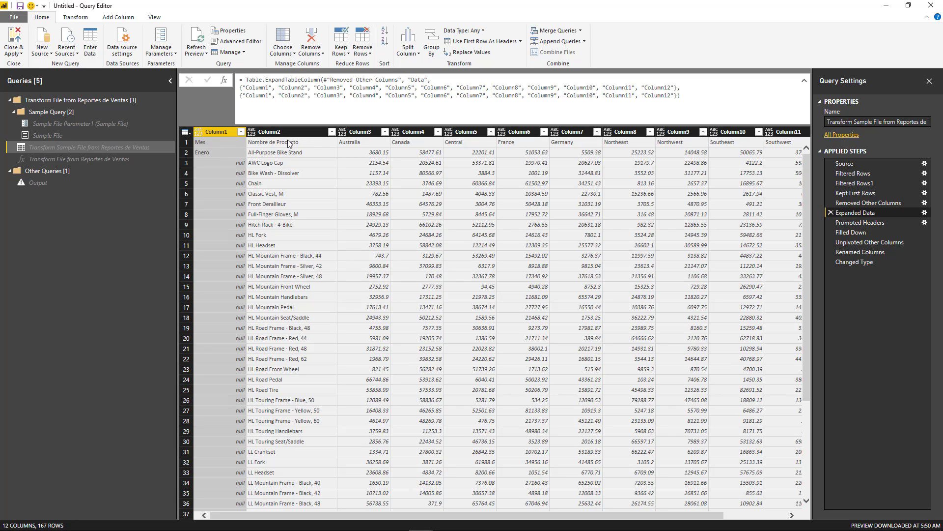
# Review promoted headers, Mes filled with Enero, unpivot, renamed and final typed columns
pyautogui.click(888, 221)
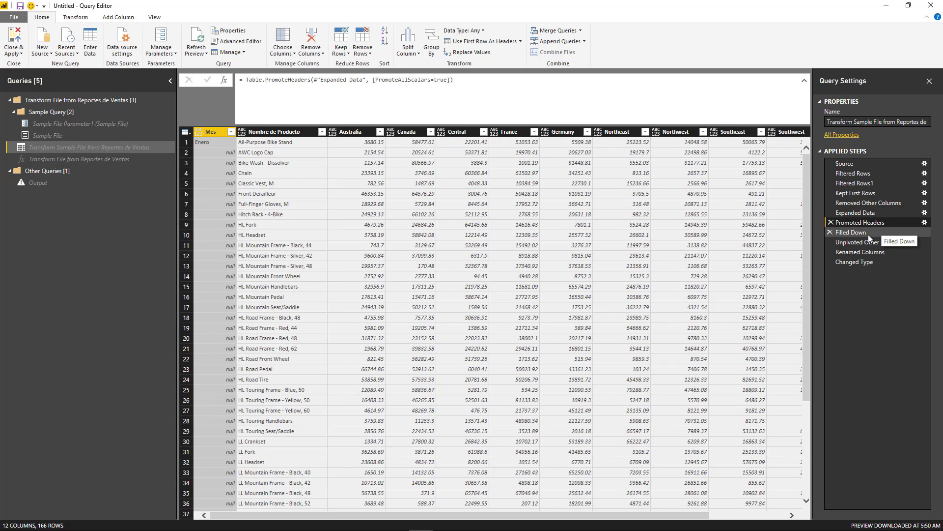
pyautogui.click(869, 234)
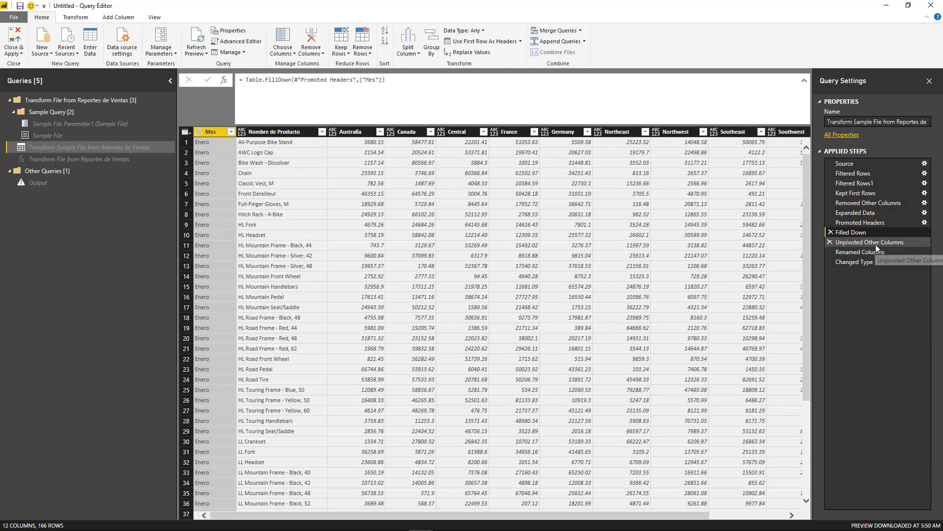
pyautogui.click(876, 244)
pyautogui.click(873, 252)
pyautogui.click(850, 265)
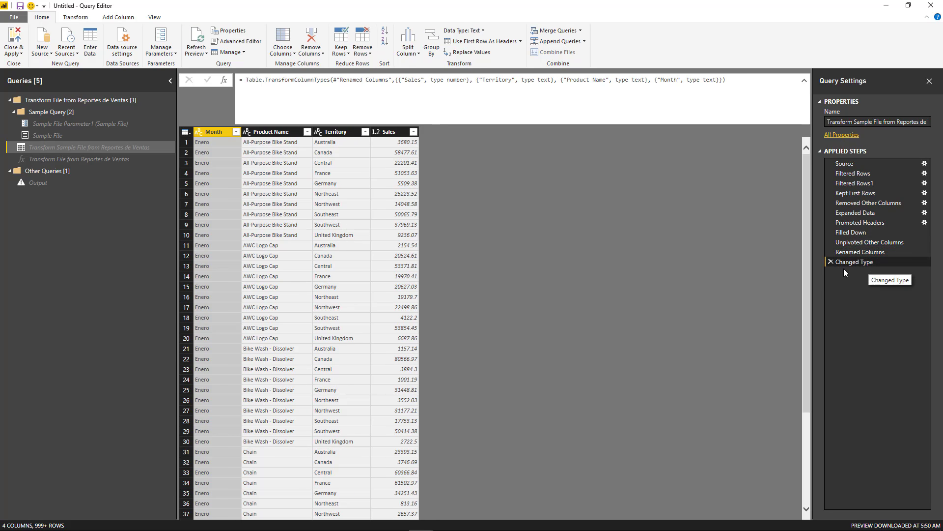
# Inspect the Output query's Changed Type formula referencing 'Mes', then delete that failing step
pyautogui.click(104, 181)
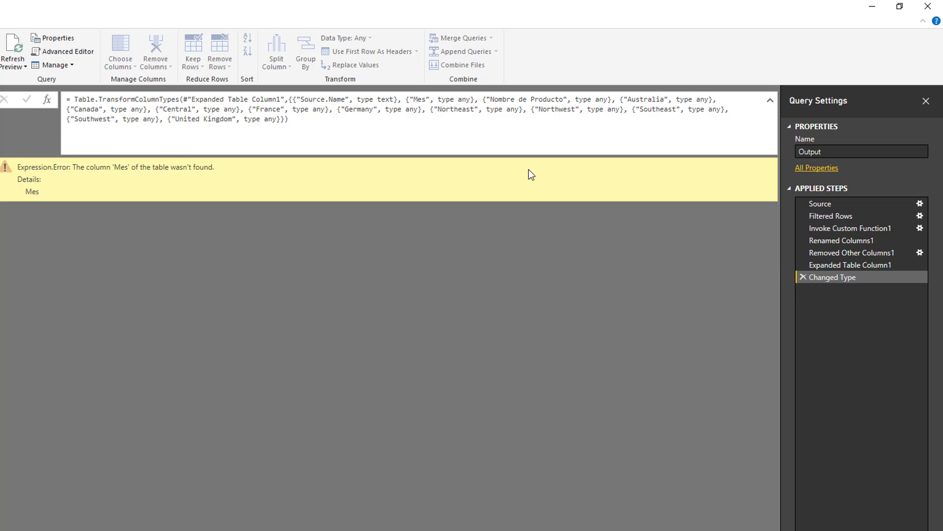
pyautogui.click(411, 125)
pyautogui.moveTo(410, 124); pyautogui.dragTo(418, 94)
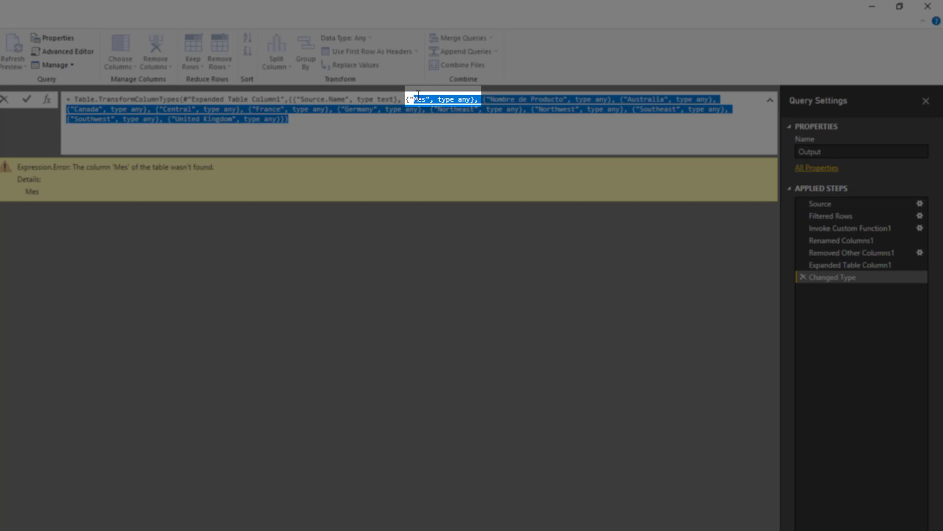
pyautogui.click(402, 109)
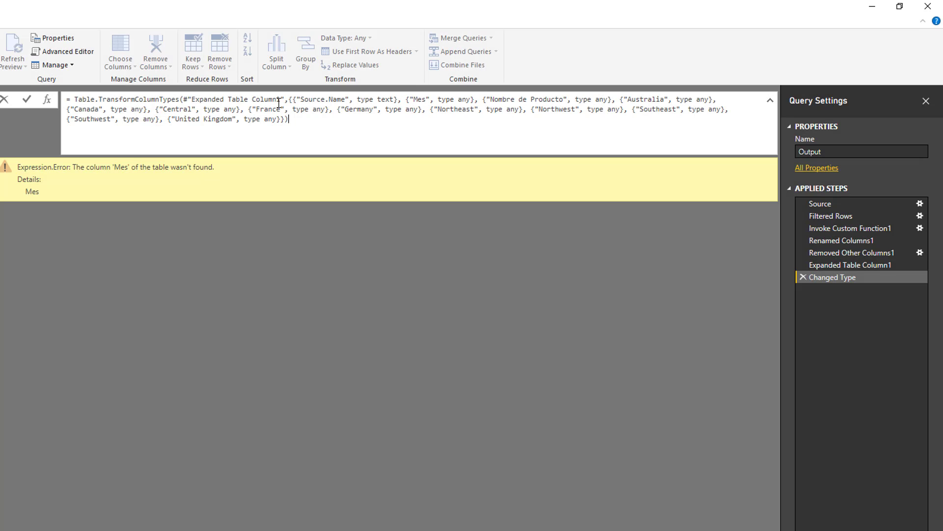
pyautogui.moveTo(412, 99); pyautogui.dragTo(433, 99)
pyautogui.click(426, 98)
pyautogui.moveTo(410, 99); pyautogui.dragTo(438, 100)
pyautogui.click(835, 281)
pyautogui.moveTo(413, 99); pyautogui.dragTo(494, 102)
pyautogui.click(426, 100)
pyautogui.click(800, 276)
pyautogui.click(802, 278)
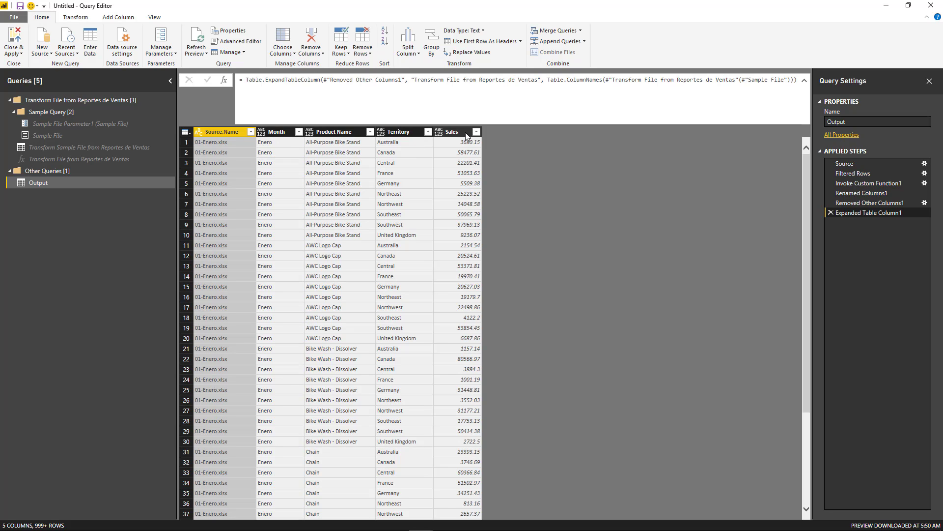
# Filter Output's Source.Name to keep all six files, 01-Enero through 06-Junio
pyautogui.click(251, 132)
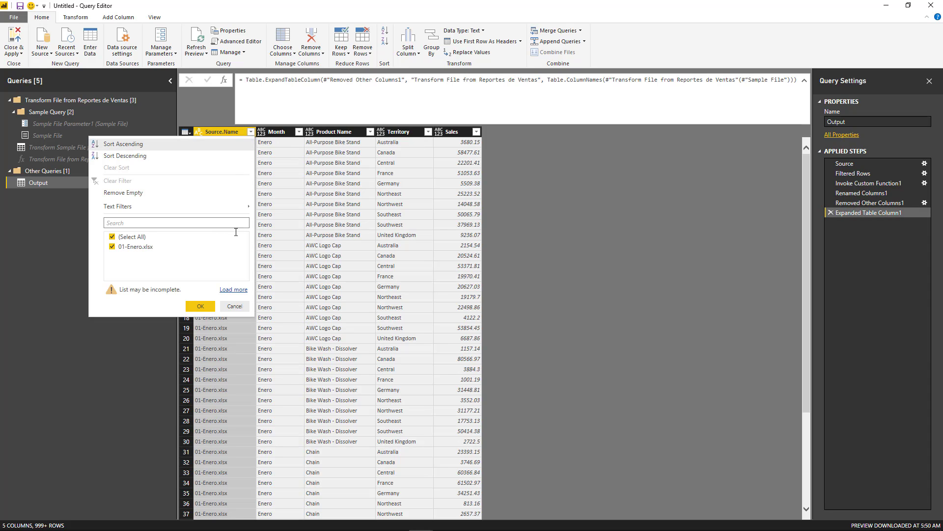
pyautogui.click(234, 289)
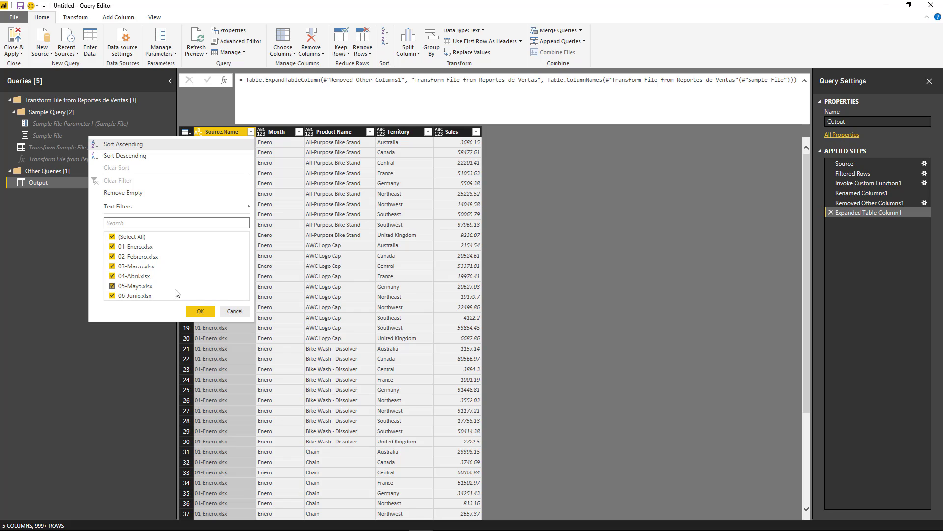
pyautogui.click(204, 314)
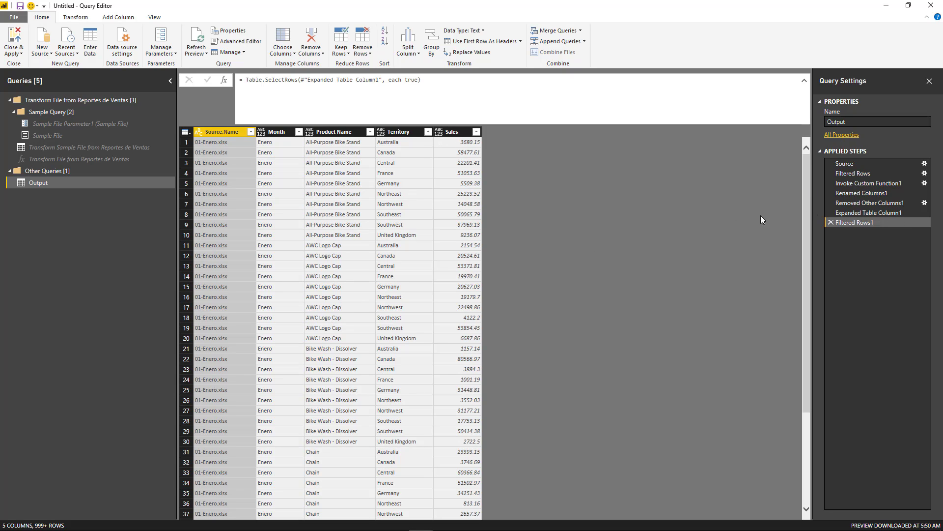
# In Output, set Month, Product Name and Territory to Text and Sales to Decimal Number
pyautogui.click(120, 146)
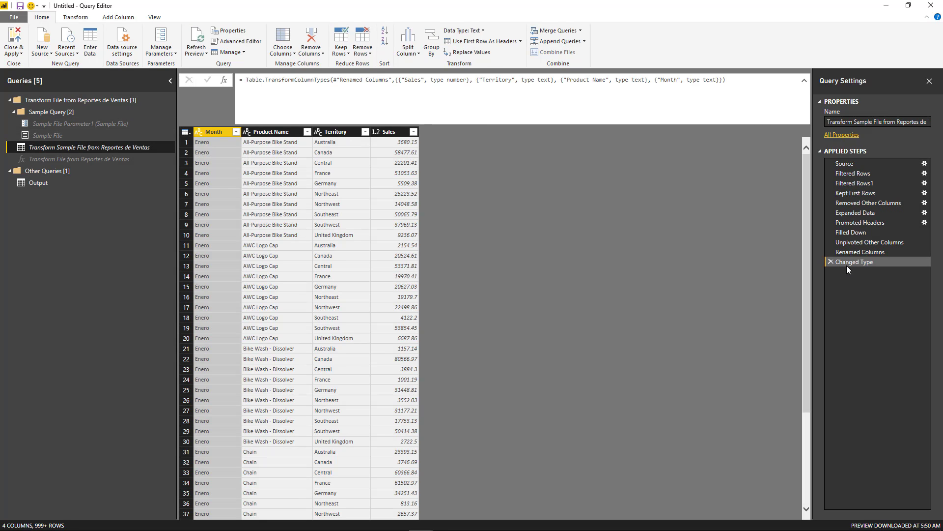
pyautogui.click(49, 184)
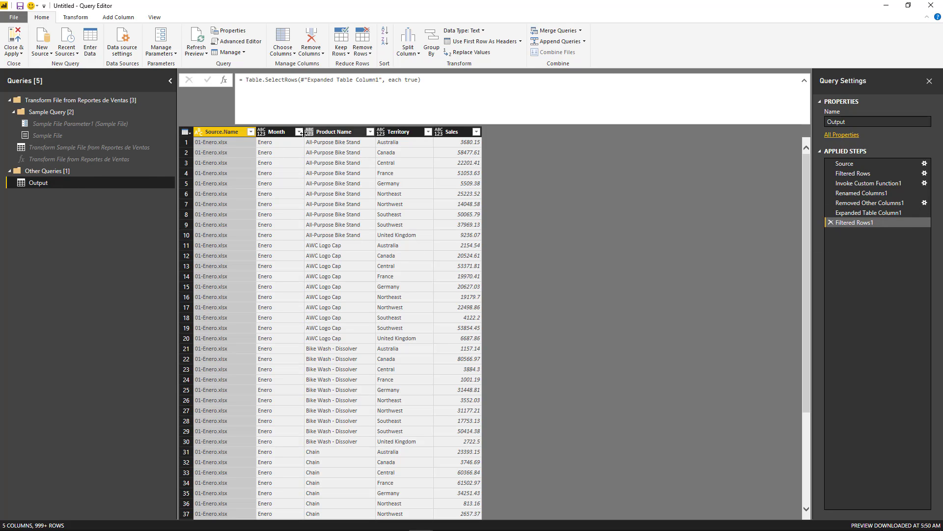
pyautogui.click(272, 133)
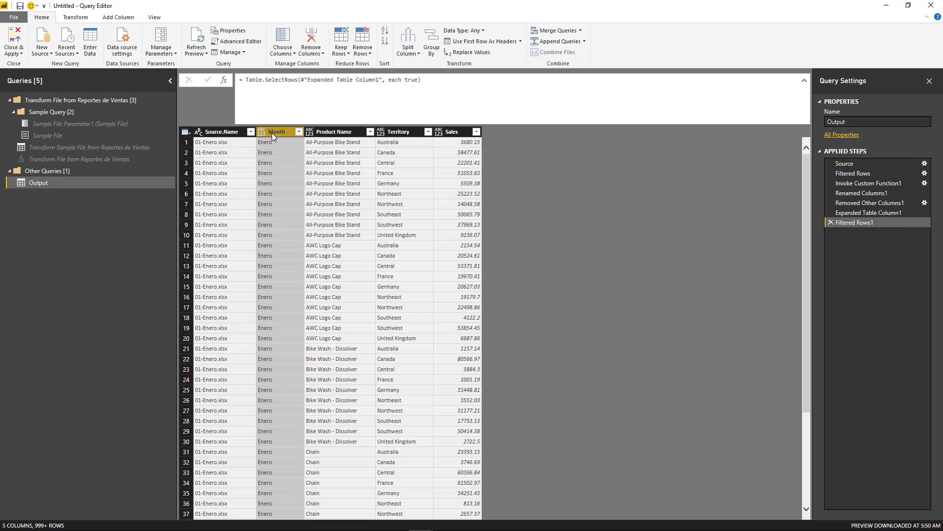
pyautogui.keyDown('shift'); pyautogui.click(449, 133); pyautogui.keyUp('shift')
pyautogui.click(301, 162)
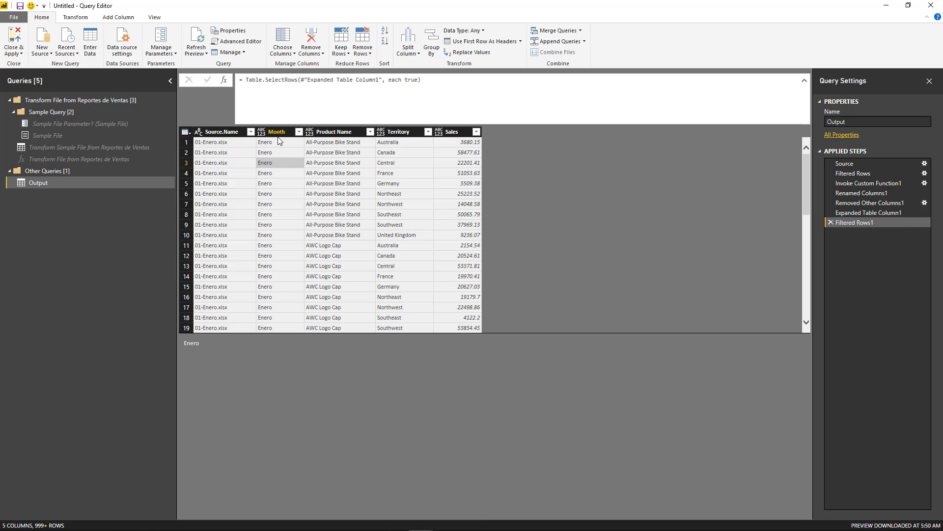
pyautogui.click(278, 133)
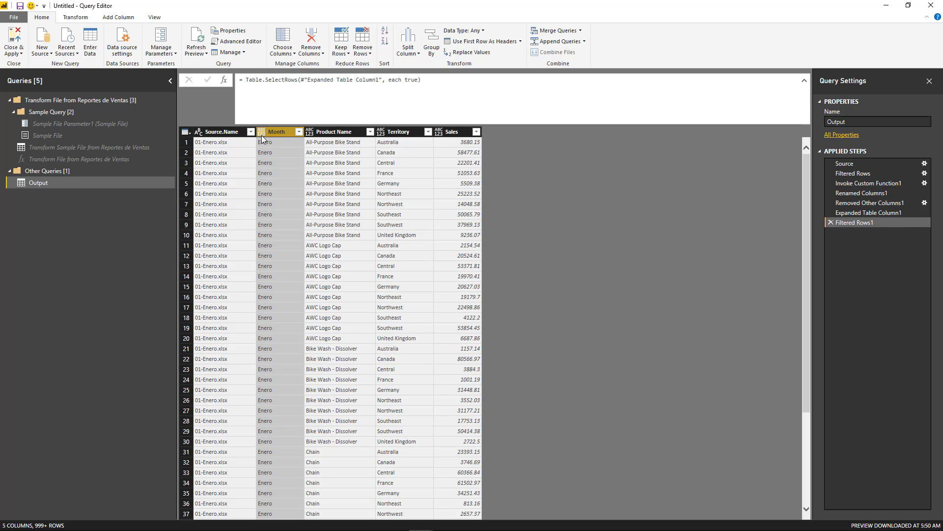
pyautogui.click(262, 133)
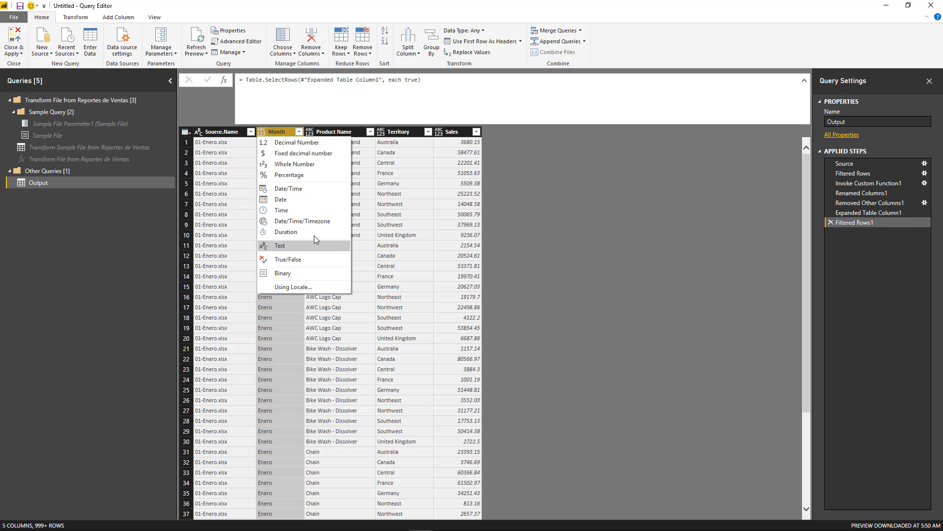
pyautogui.keyDown('shift'); pyautogui.click(398, 133); pyautogui.keyUp('shift')
pyautogui.click(464, 30)
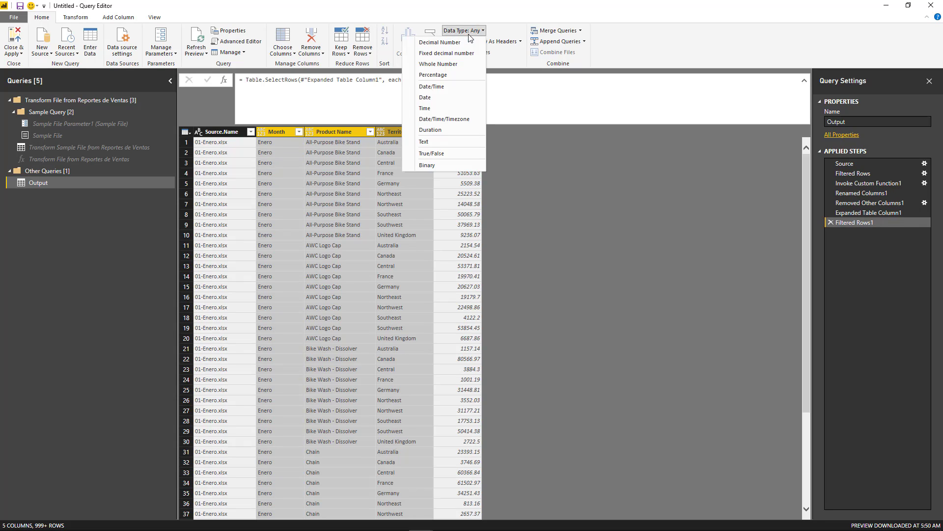
pyautogui.click(413, 139)
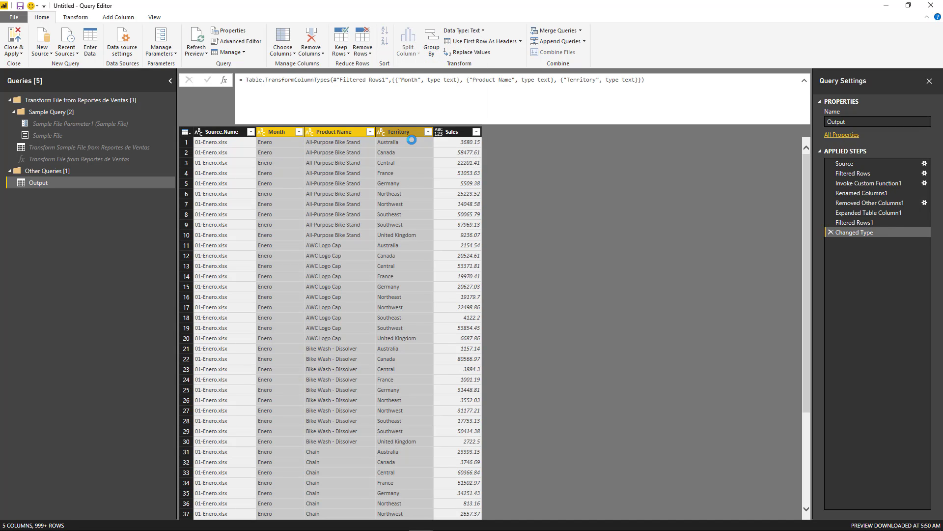
pyautogui.click(438, 131)
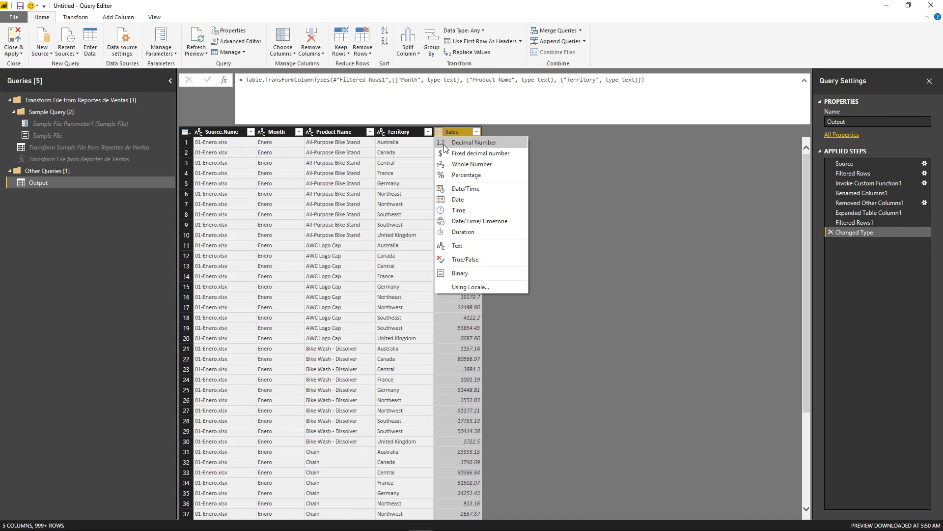
pyautogui.click(507, 146)
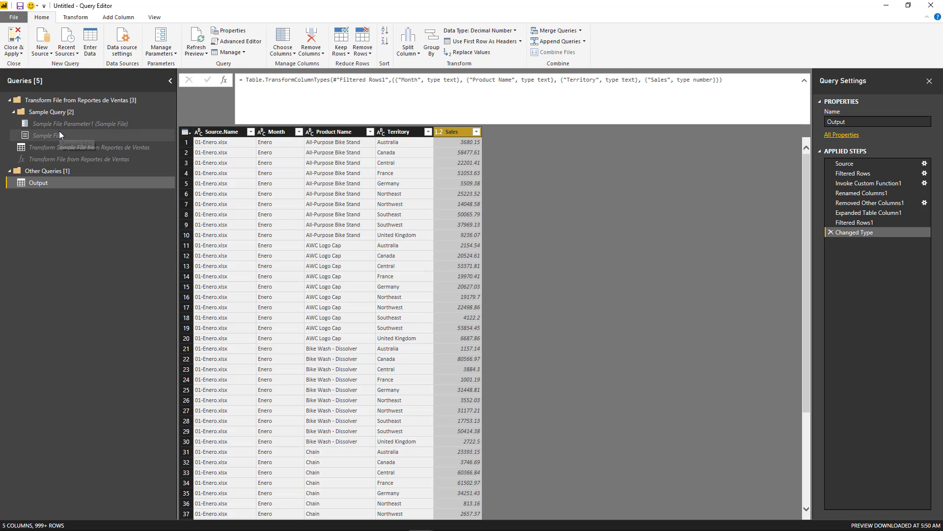
# Keep the last 5 rows in Transform Sample File, giving Output 30 rows across six months
pyautogui.click(68, 144)
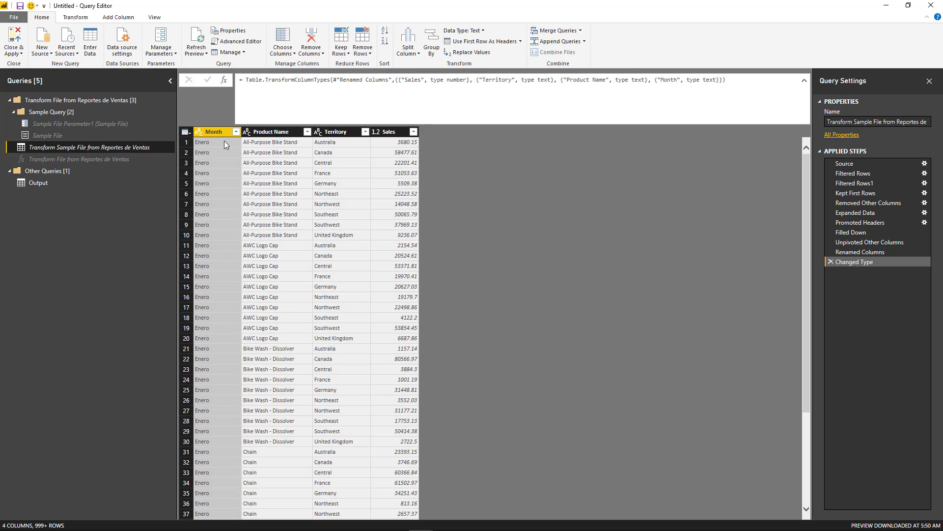
pyautogui.click(185, 132)
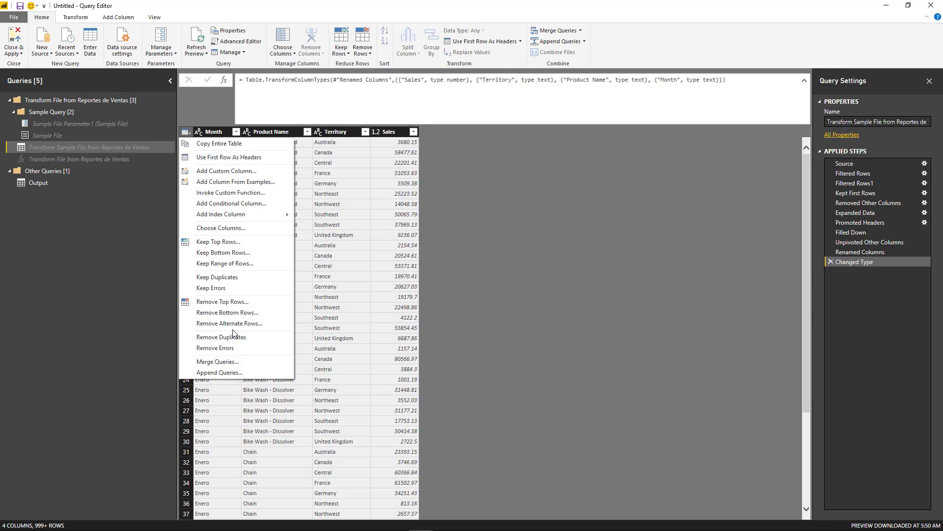
pyautogui.click(252, 253)
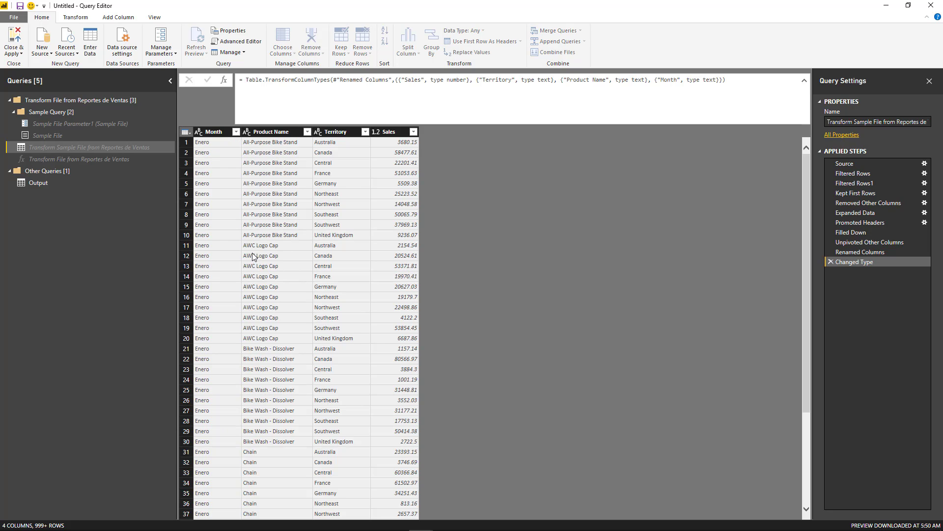
pyautogui.press('Return')
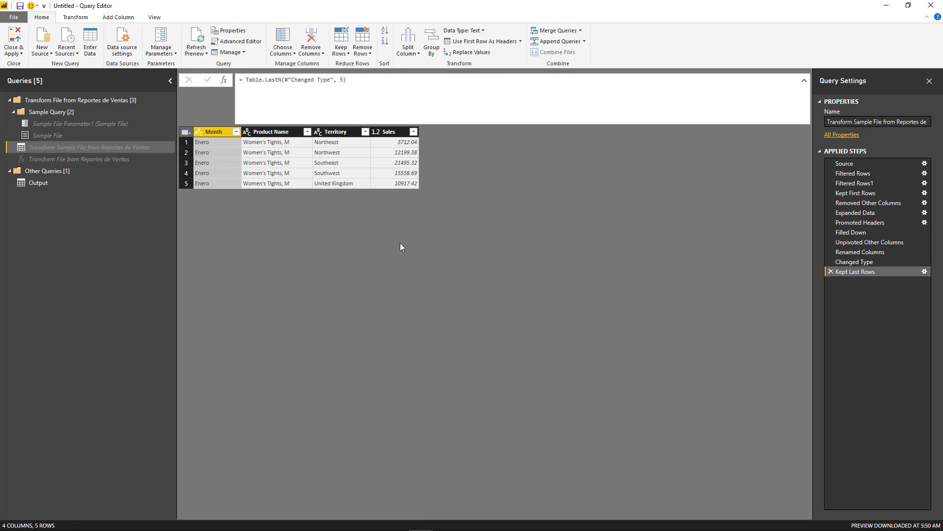
pyautogui.click(86, 183)
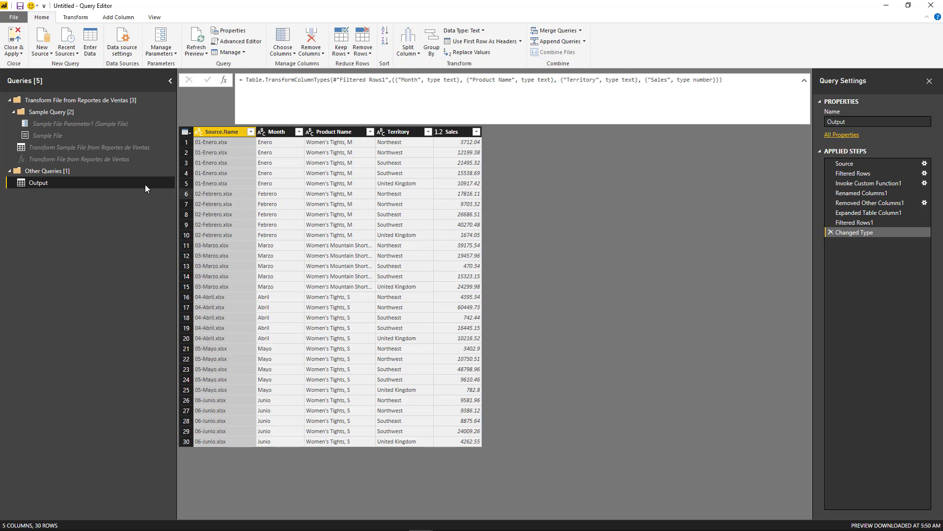
# Review the Transform File from Reportes de Ventas function code to its end
pyautogui.click(73, 148)
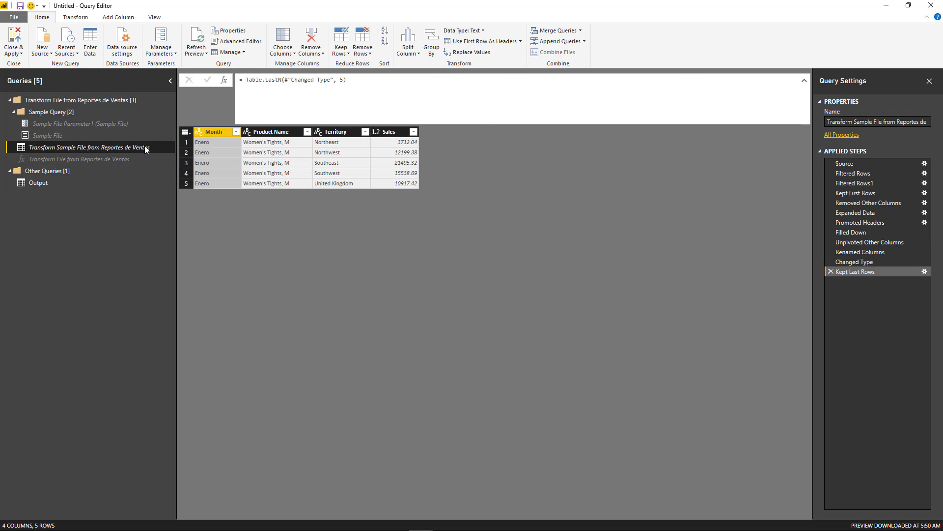
pyautogui.click(83, 161)
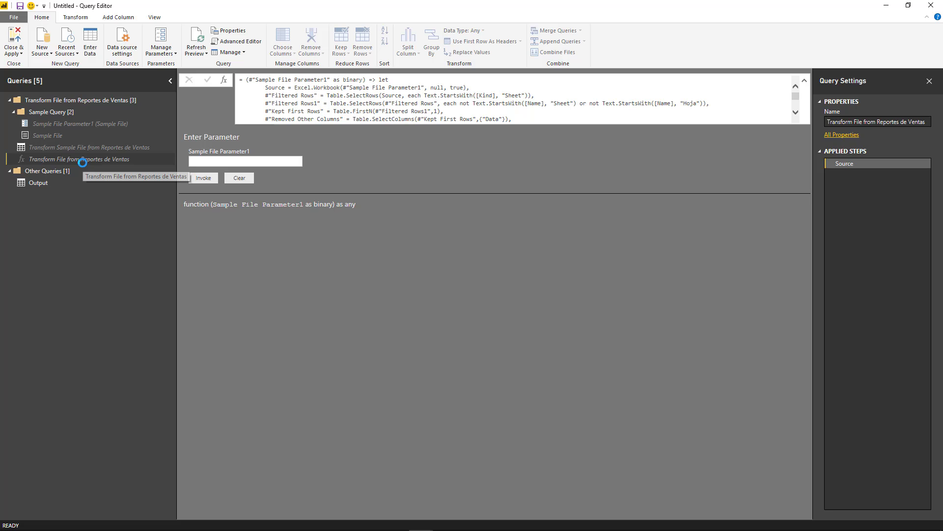
pyautogui.click(794, 116)
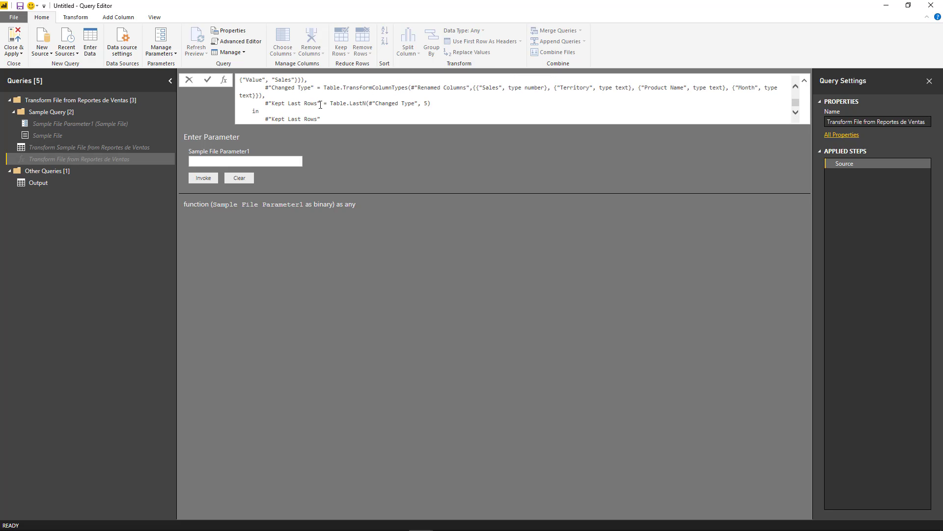
# Review Output's Source, Renamed Columns1, Expanded Table Column1 and Filtered Rows1 steps
pyautogui.click(58, 182)
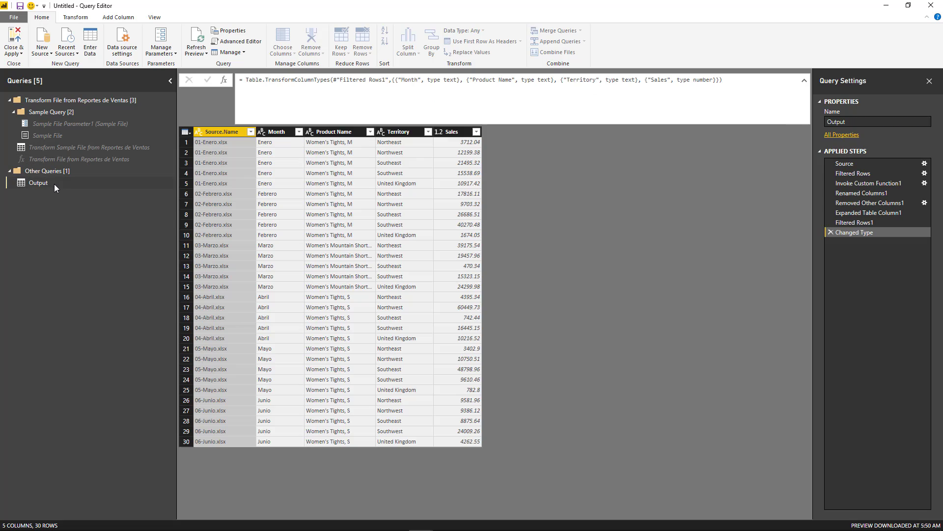
pyautogui.click(877, 163)
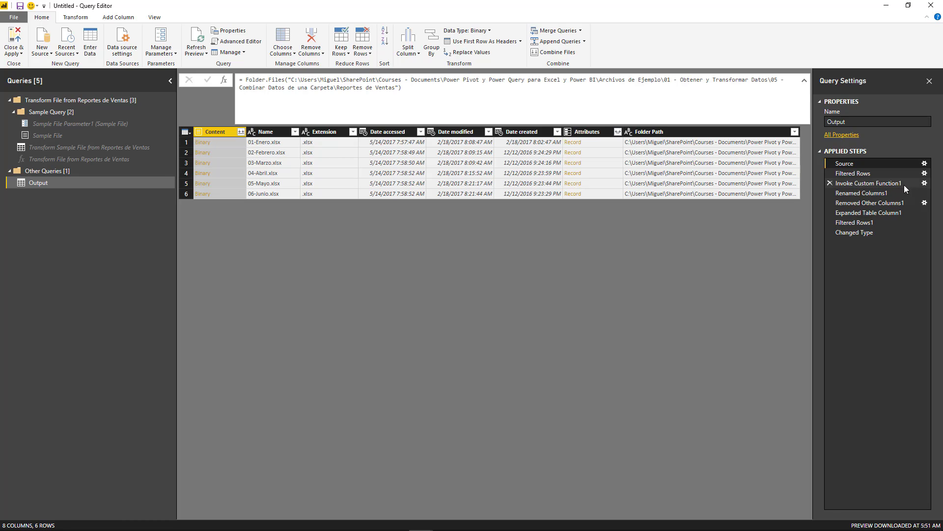
pyautogui.click(885, 194)
pyautogui.click(884, 213)
pyautogui.click(880, 223)
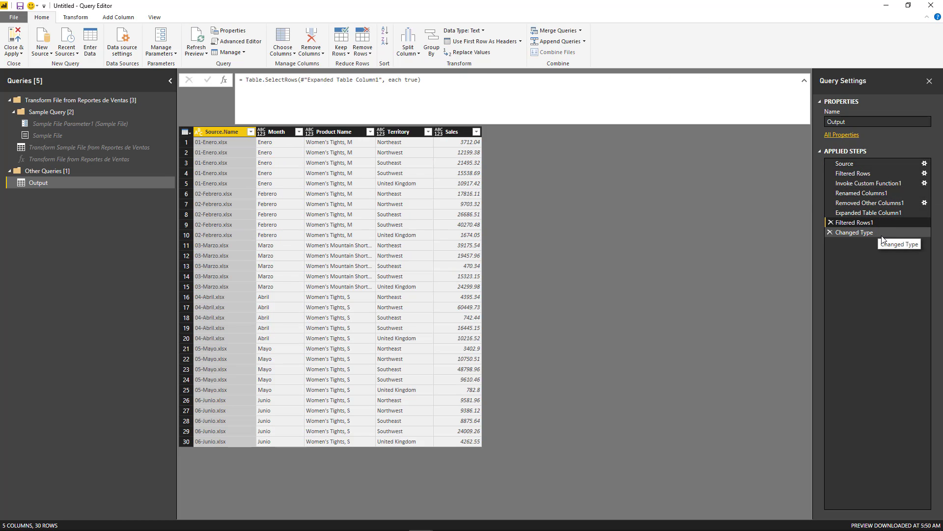
# Show Sample File Parameter1 from the Sample Query group, with value Sample File
pyautogui.click(71, 100)
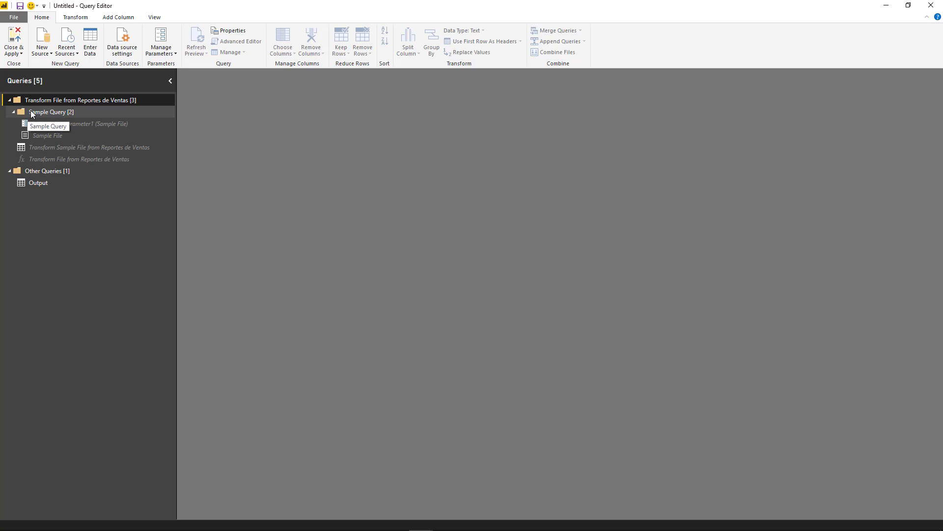
pyautogui.click(48, 113)
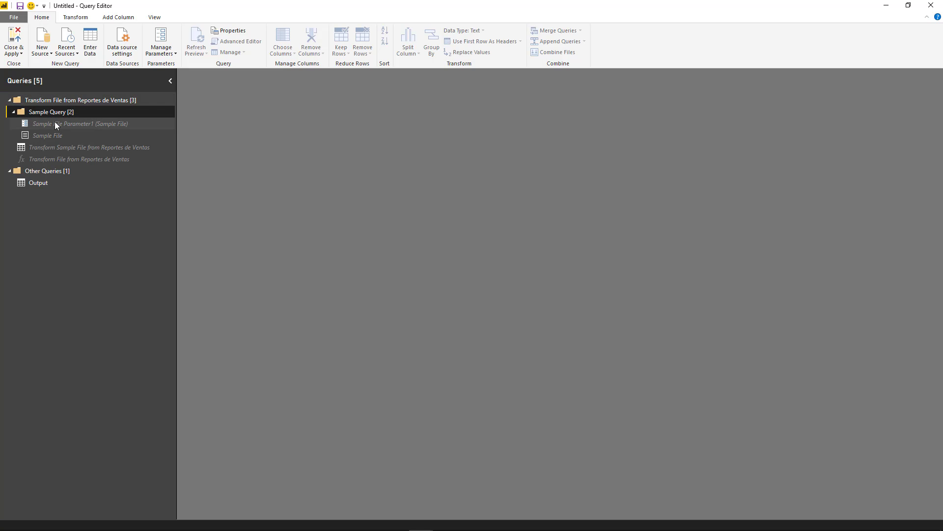
pyautogui.click(55, 124)
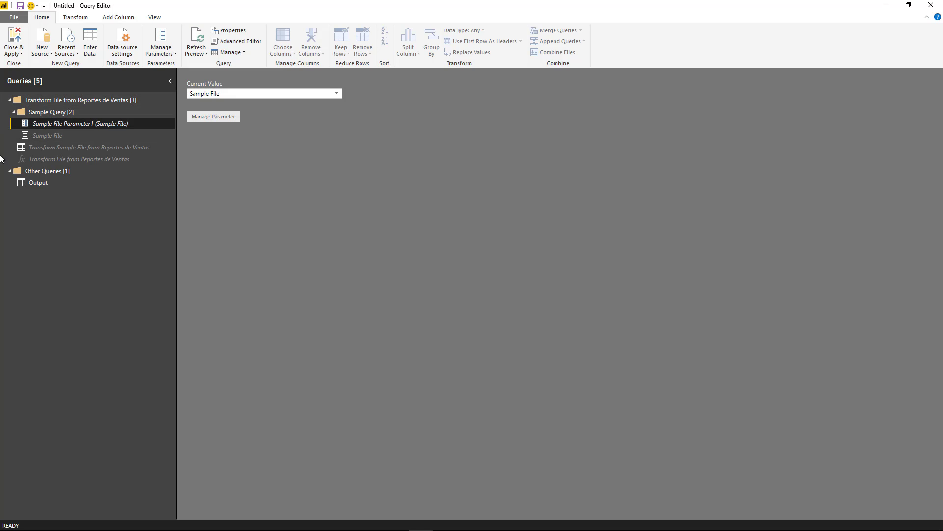